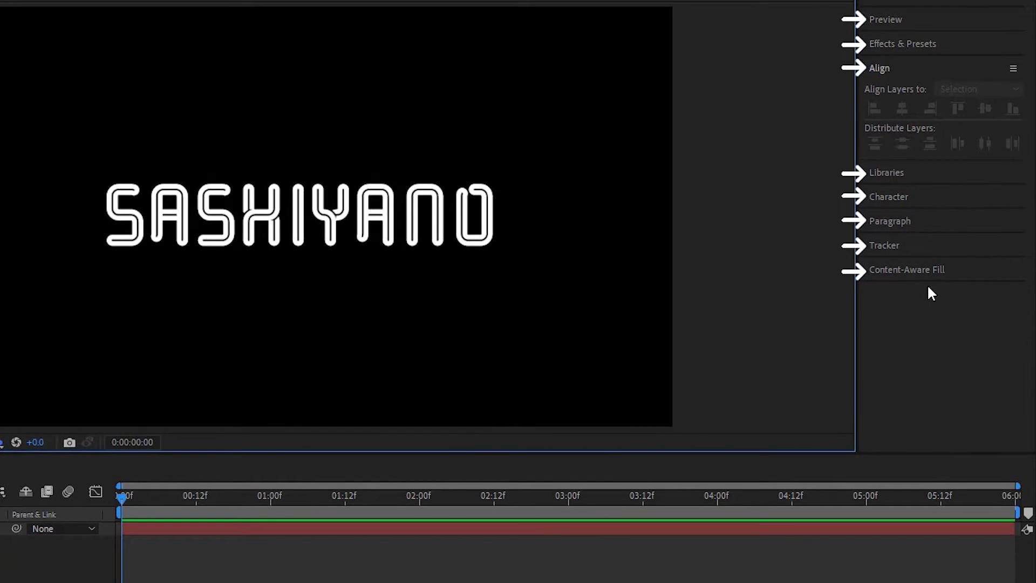
Expand the Content-Aware Fill panel to view its settings and collapse it again.
click(934, 271)
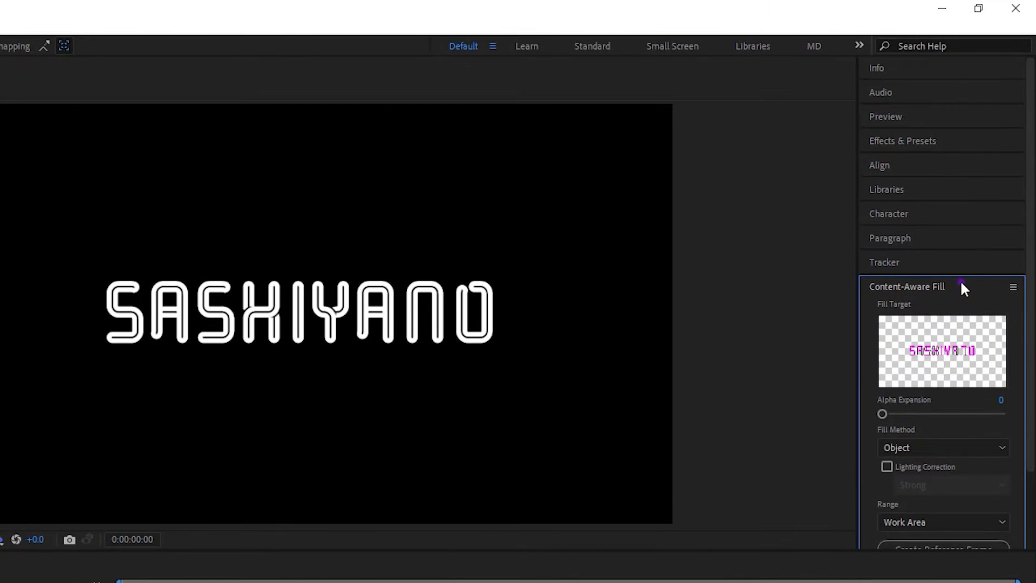
click(960, 285)
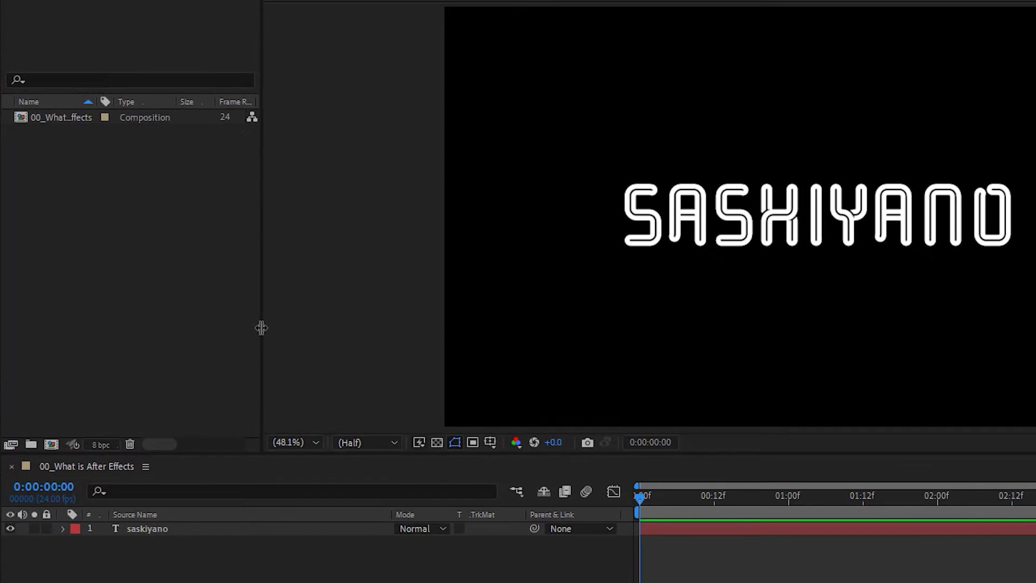
Resize the Project, Composition and Timeline panels by moving the borders between them.
drag(261, 327, 424, 321)
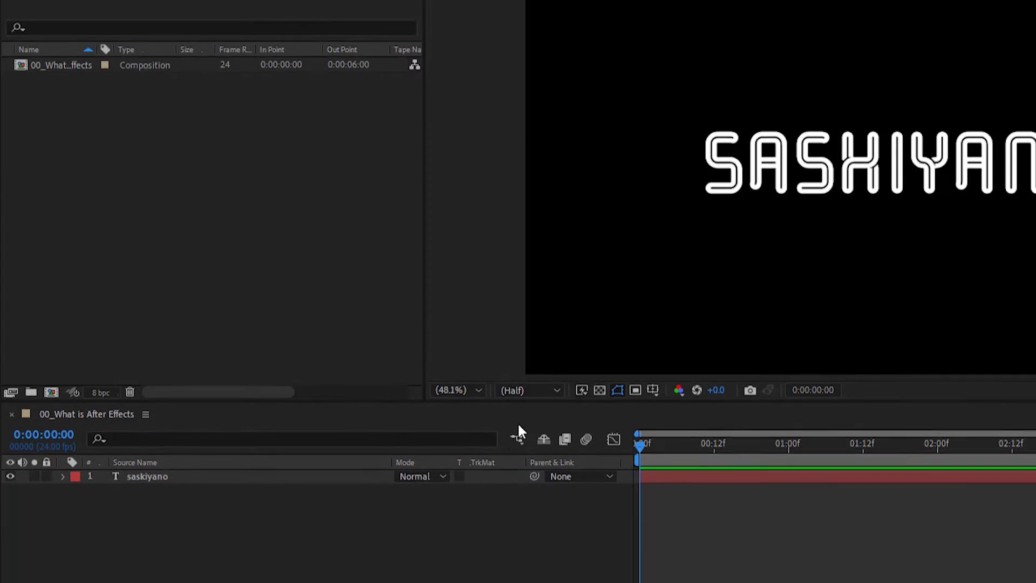
drag(549, 407, 550, 467)
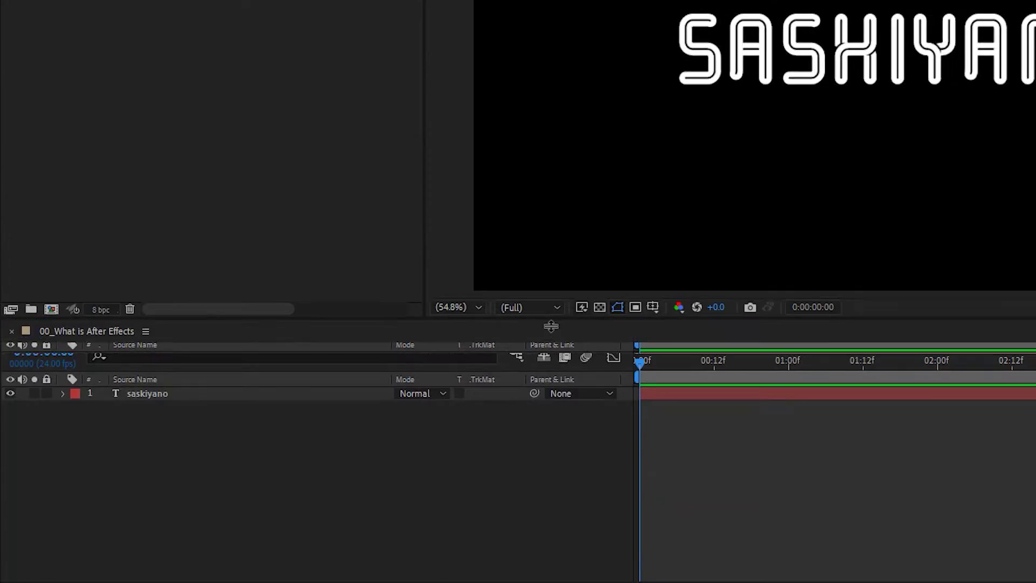
drag(551, 326, 554, 298)
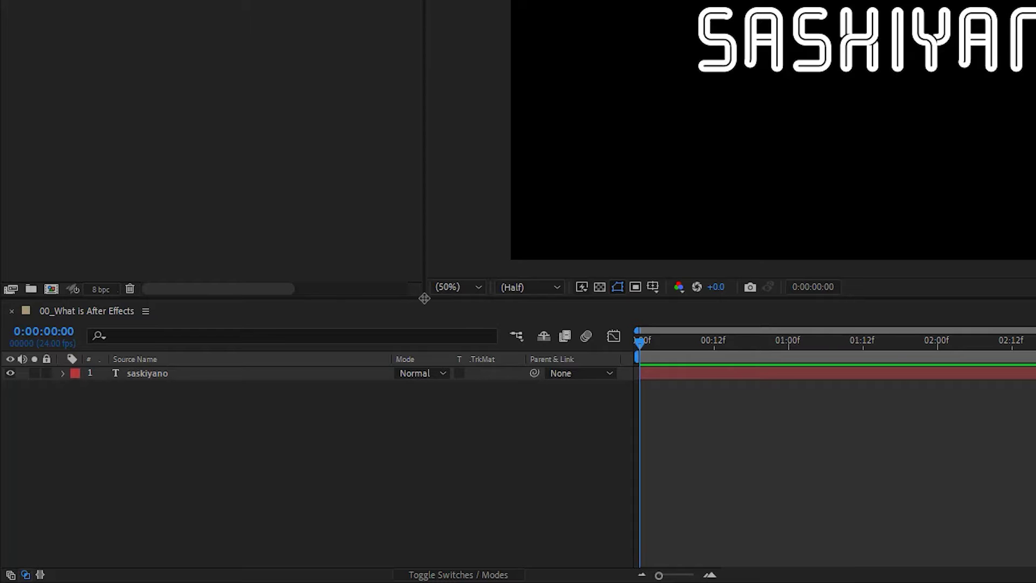
drag(424, 299, 299, 317)
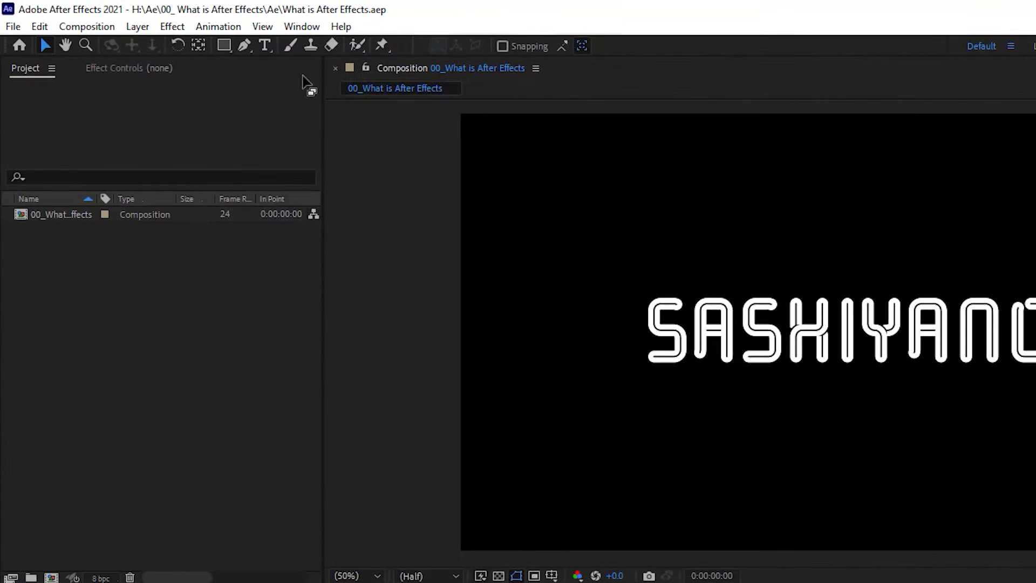
Reset the Default workspace to its saved layout.
click(274, 24)
mouse_move(359, 44)
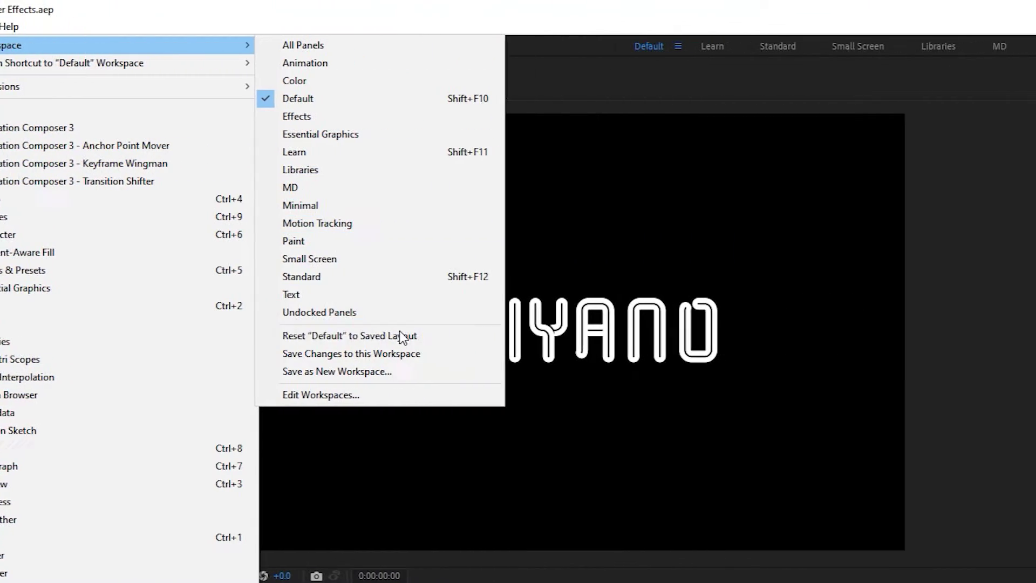
click(440, 336)
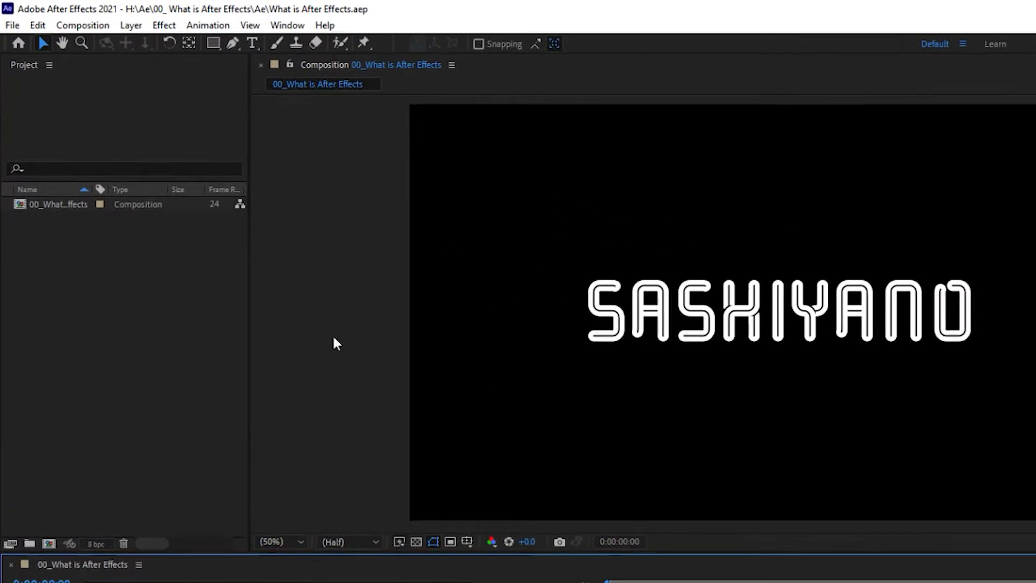
Switch the interface to the Minimal workspace.
click(293, 28)
mouse_move(422, 45)
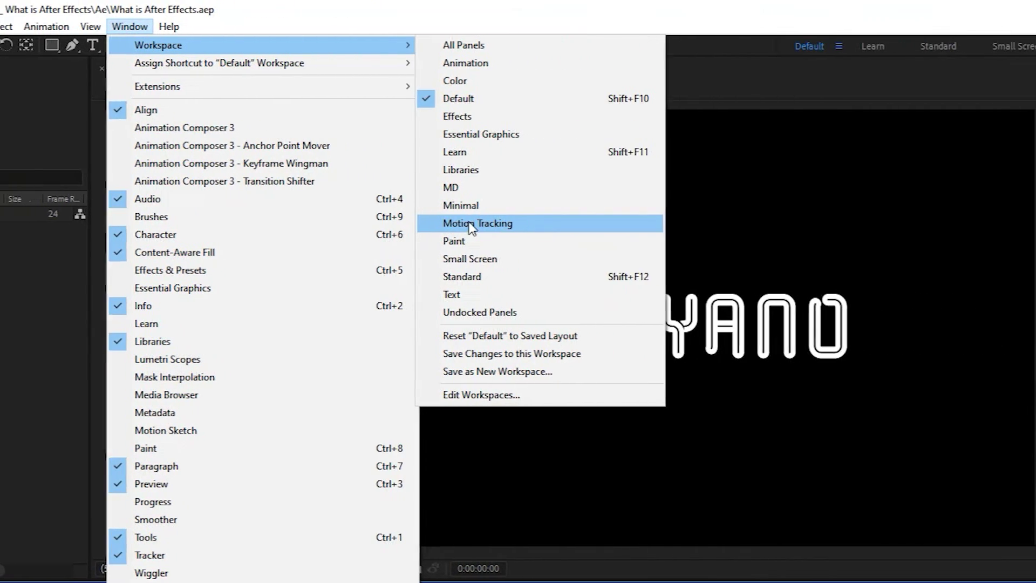
click(459, 206)
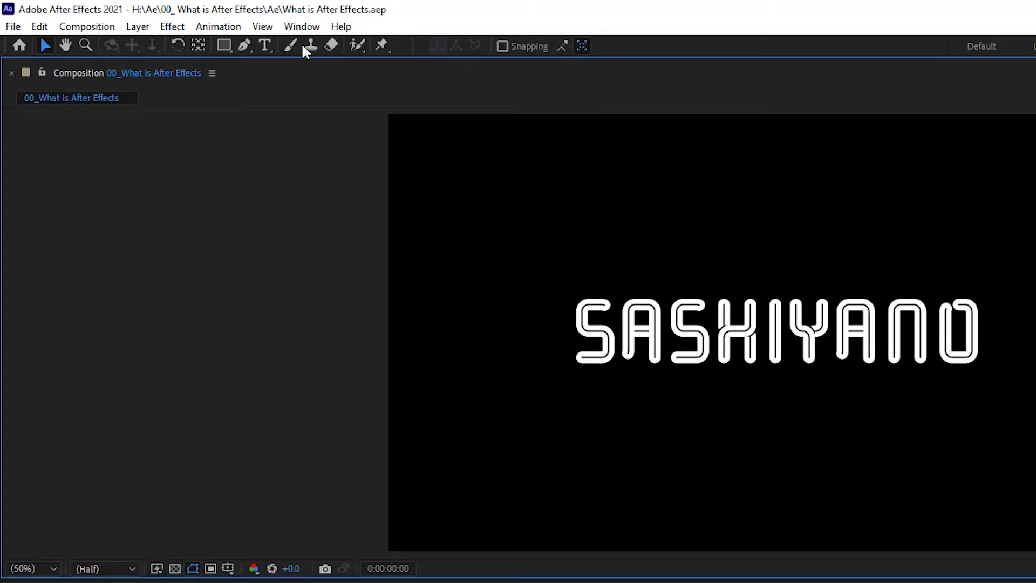
Switch the interface to the Small Screen workspace.
click(245, 21)
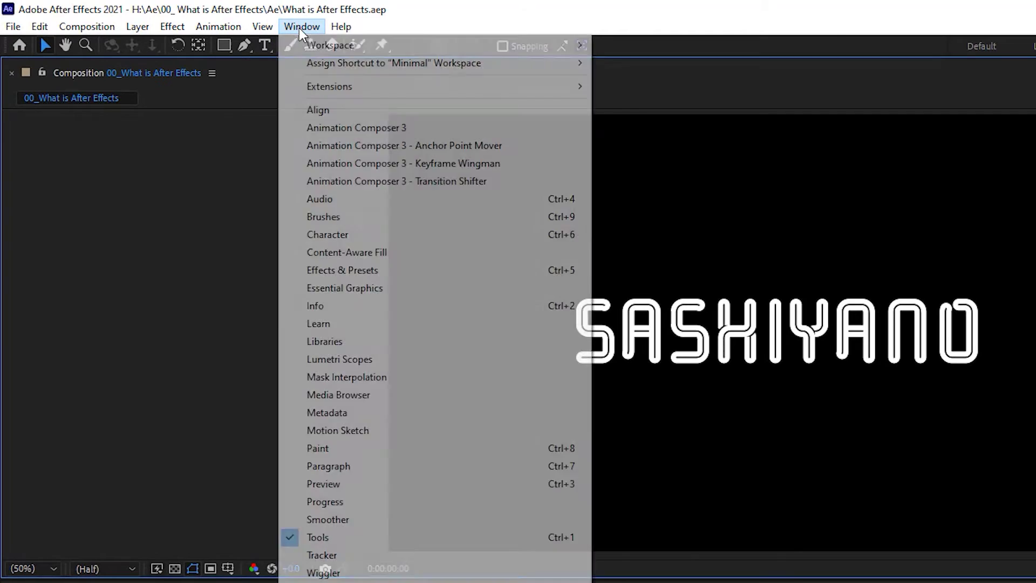
mouse_move(381, 53)
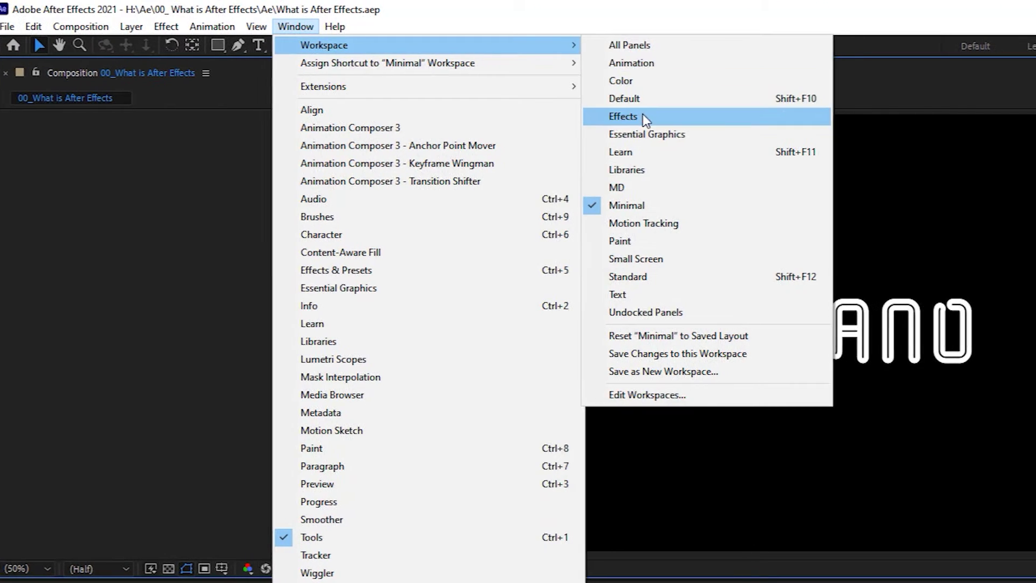
click(702, 259)
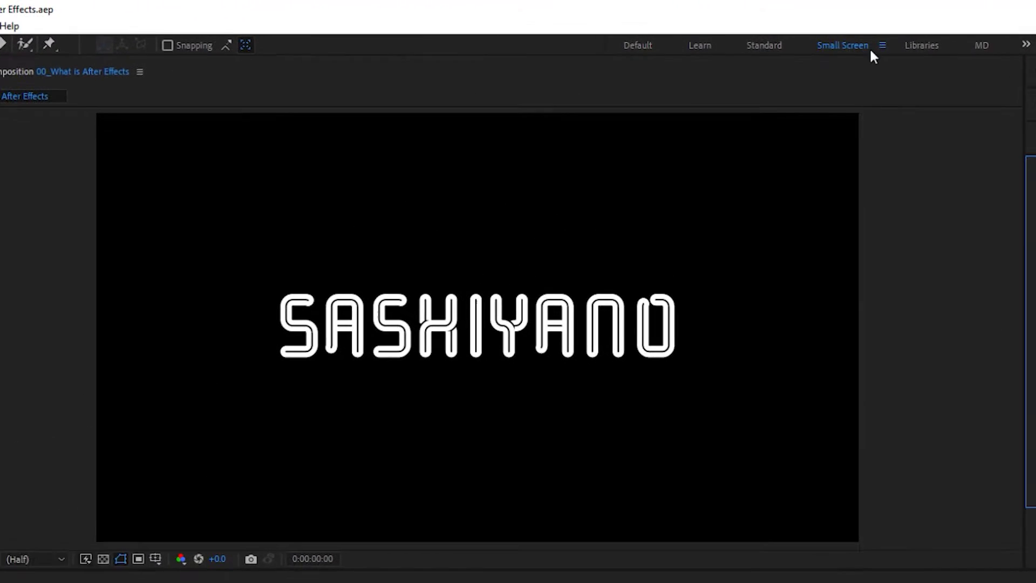
Widen the workspace bar to show more workspace names and switch back to the Default workspace.
drag(608, 44, 446, 46)
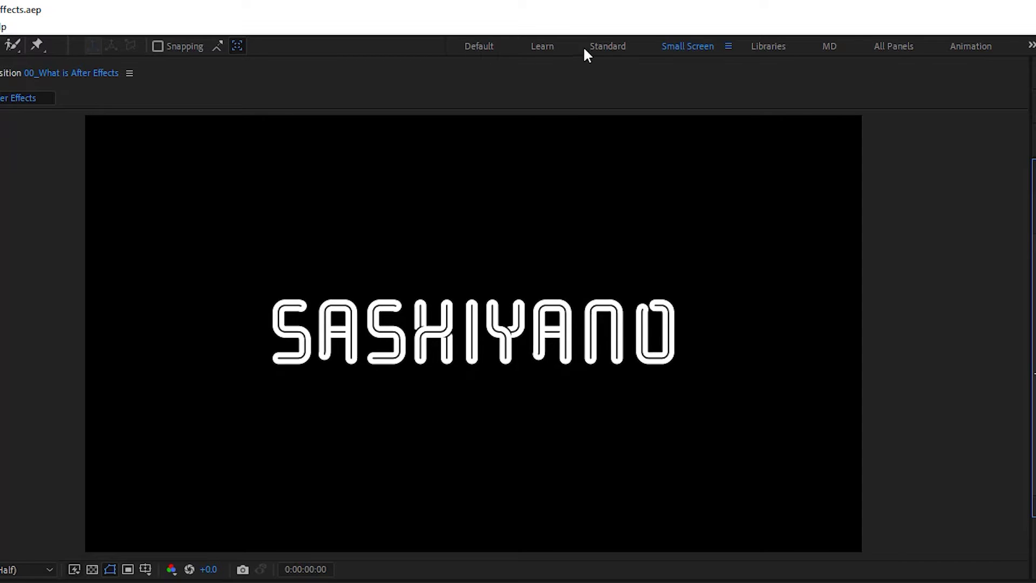
click(478, 46)
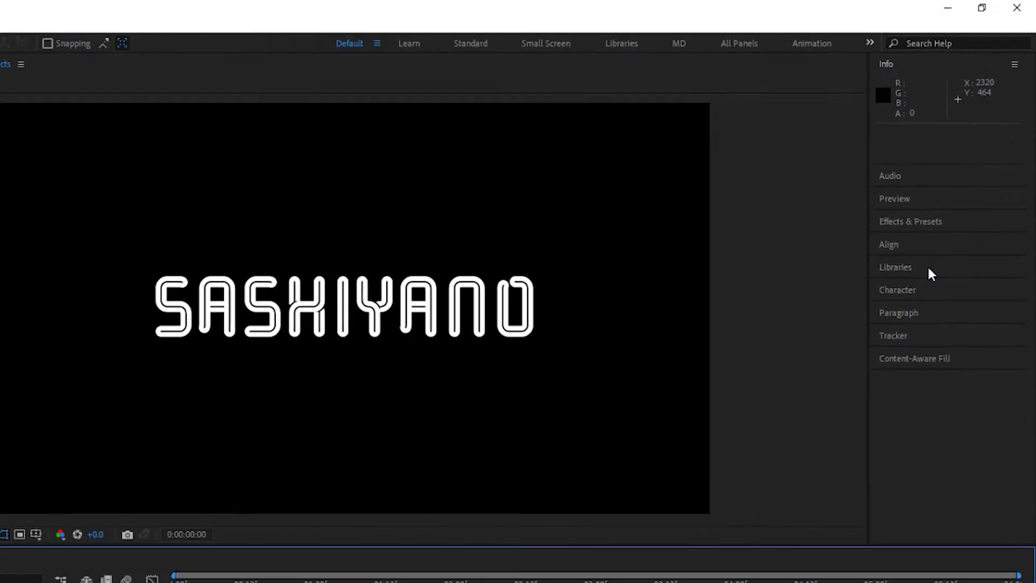
Inspect the Libraries panel's contents and close the panel.
click(927, 287)
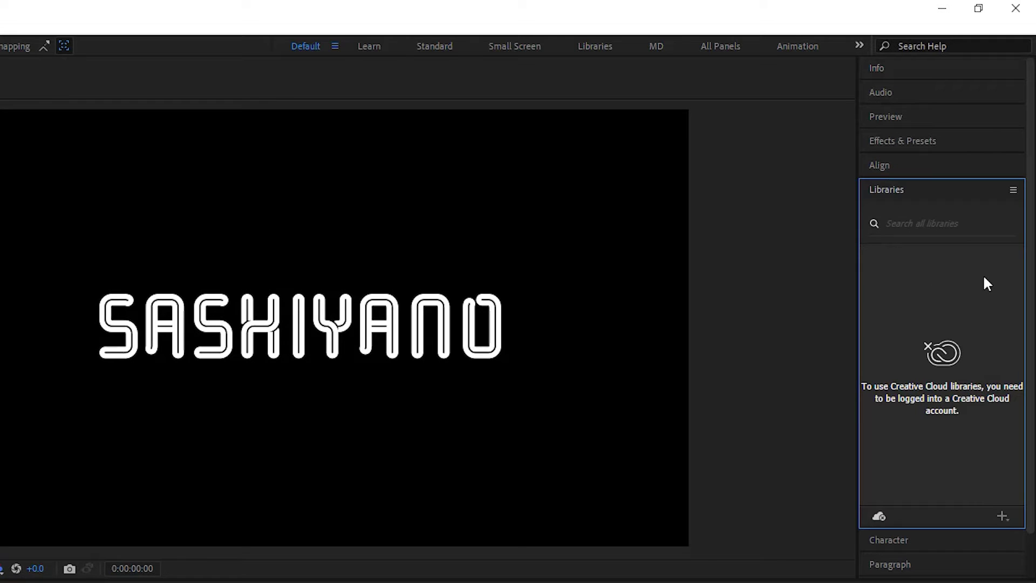
click(915, 189)
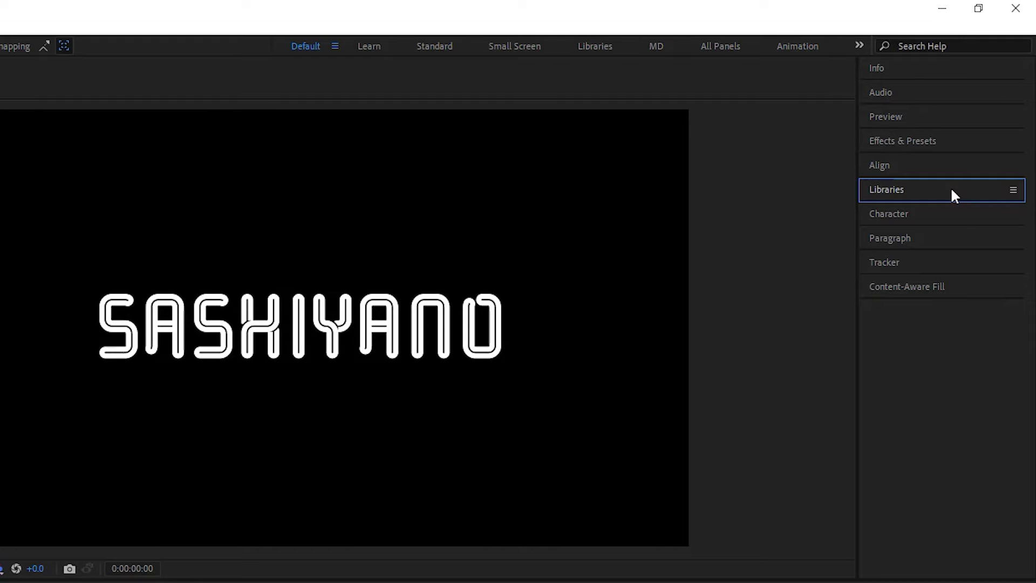
click(1014, 190)
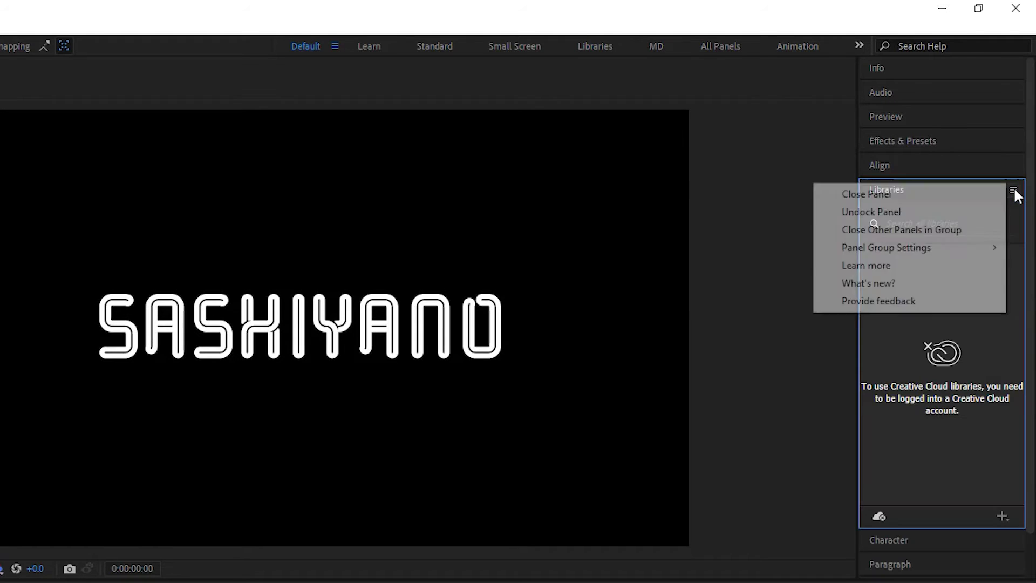
click(841, 194)
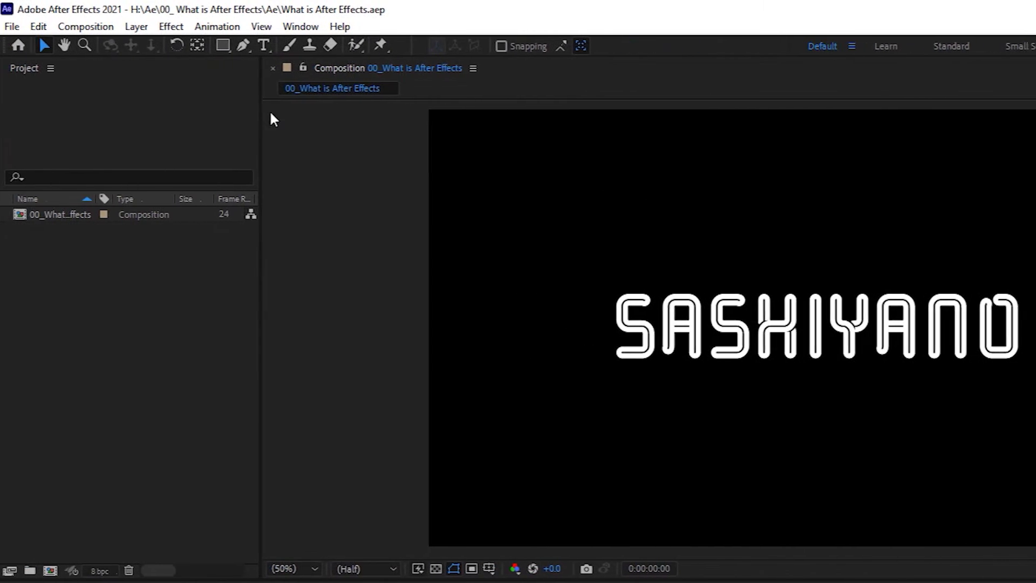
Bring the closed Libraries panel back into the workspace and expand it.
click(295, 26)
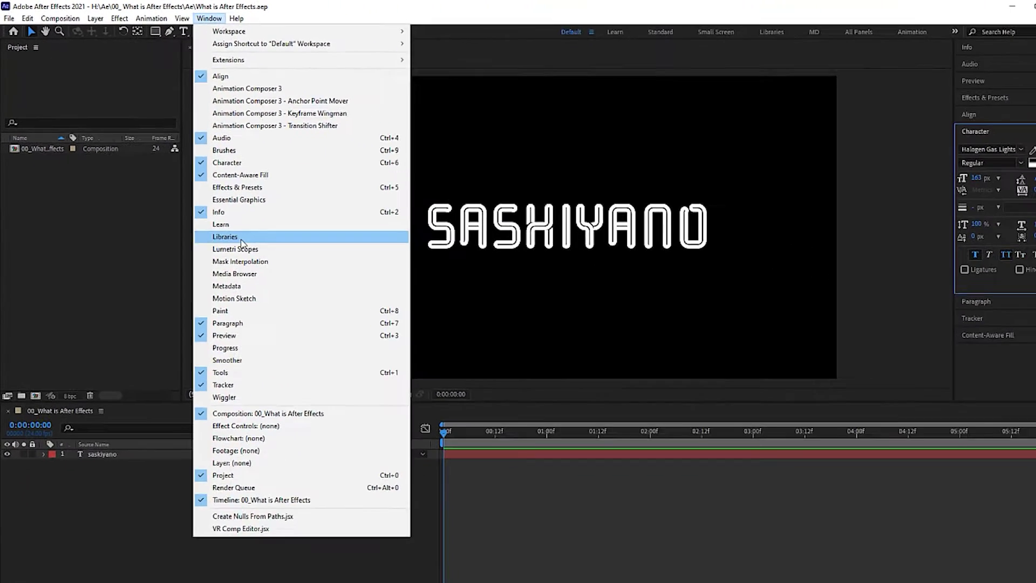
click(324, 317)
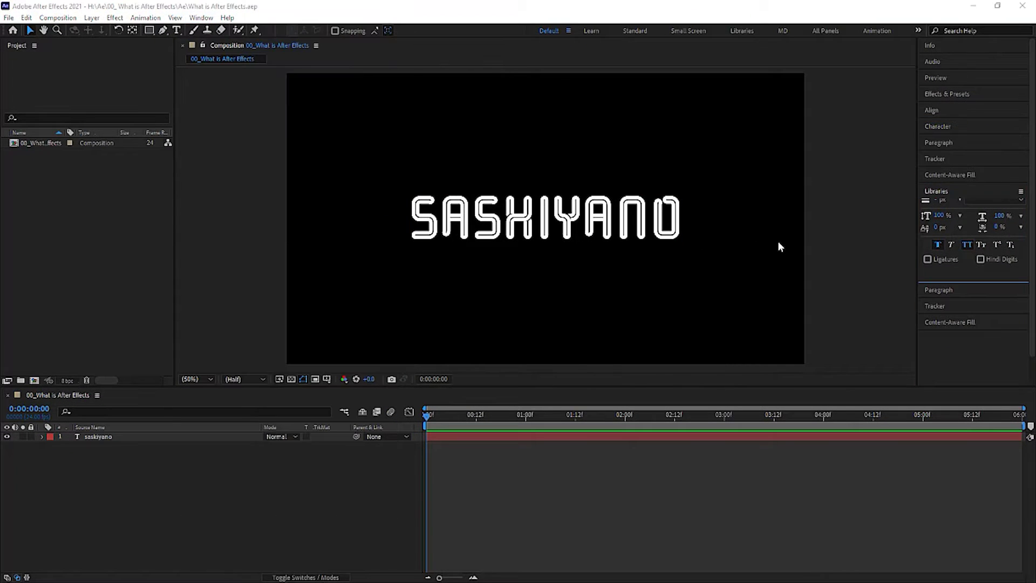
click(959, 191)
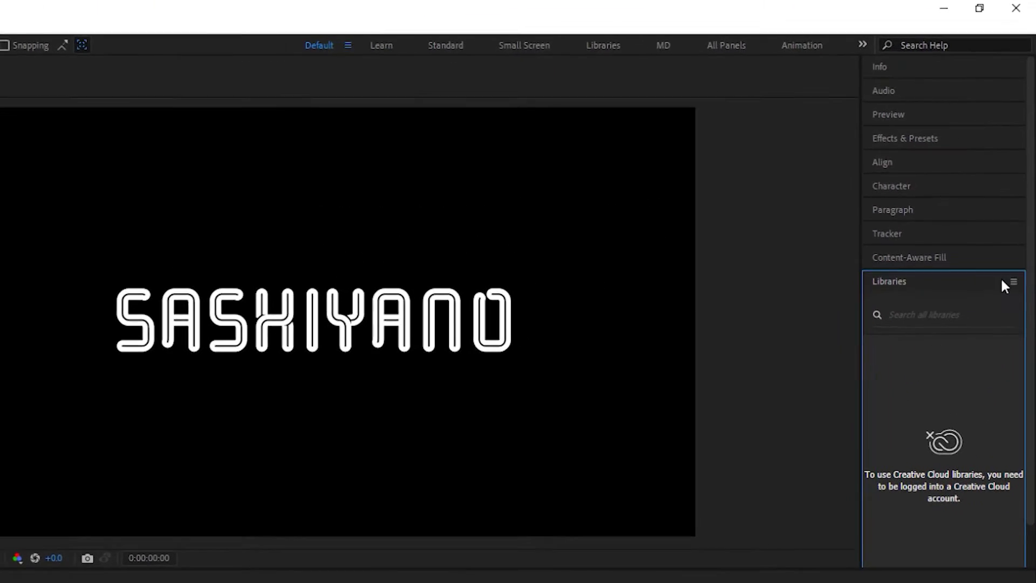
Close the Libraries panel and collapse the Content-Aware Fill panel.
click(1014, 289)
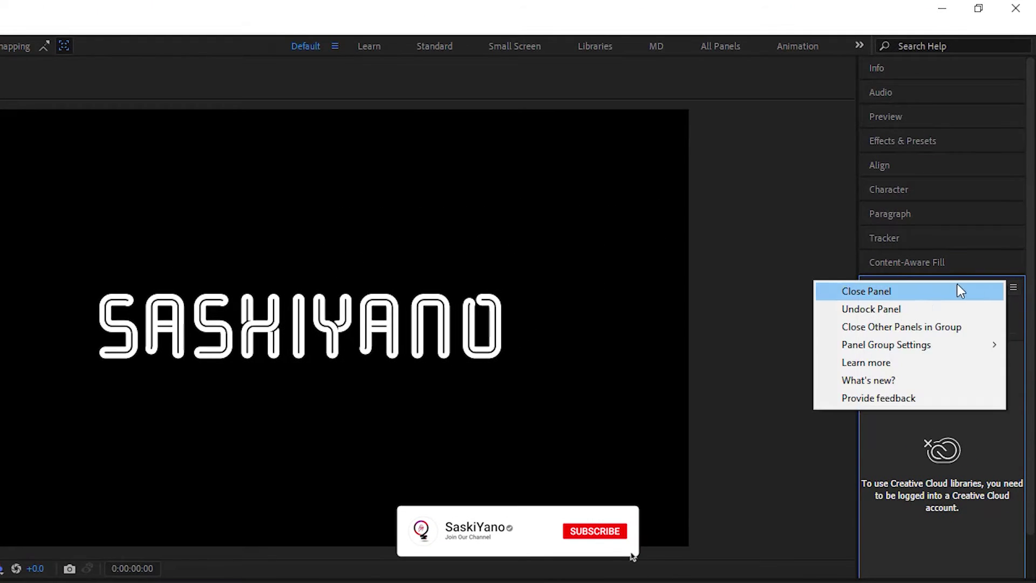
click(841, 292)
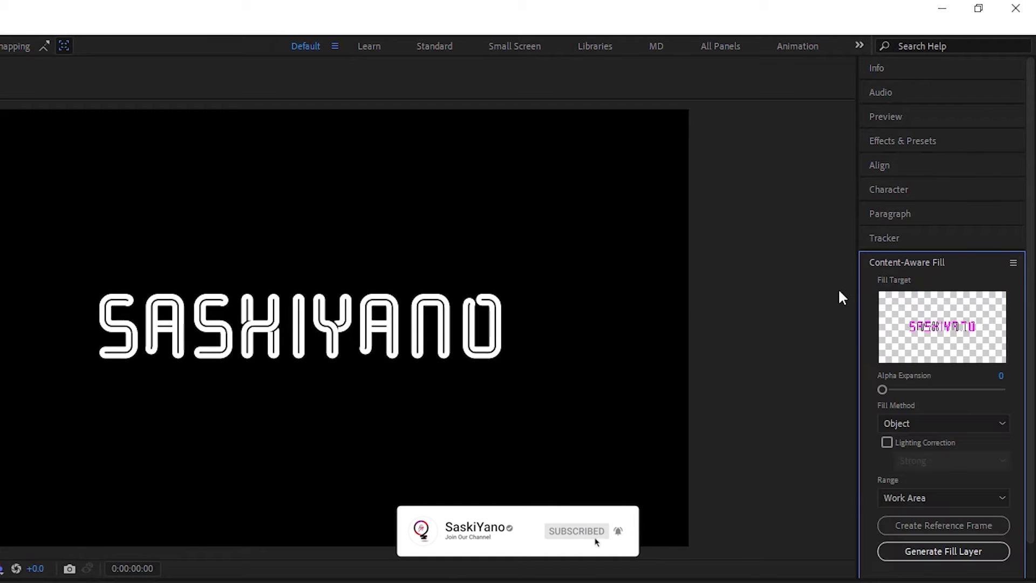
click(928, 263)
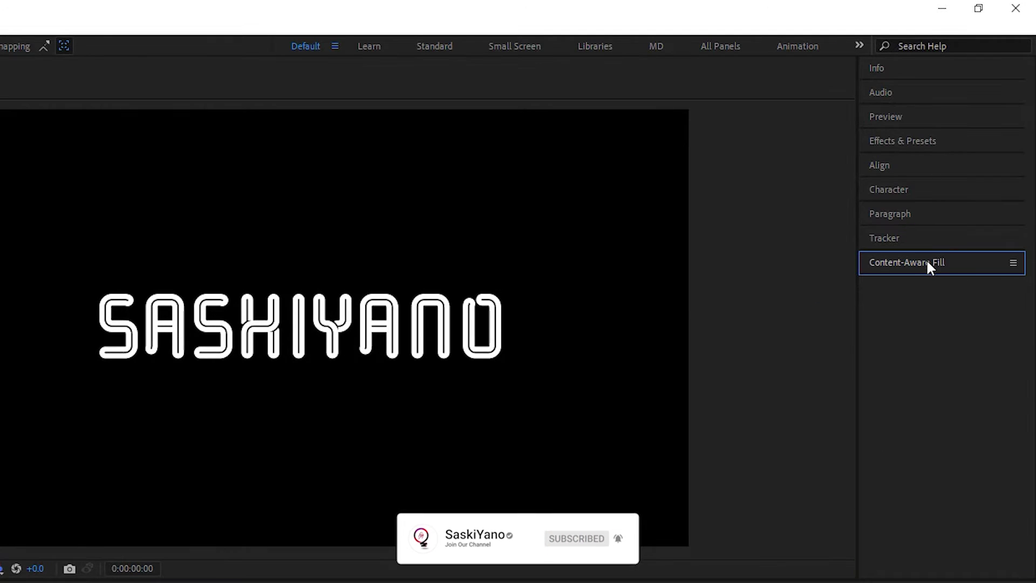
click(961, 265)
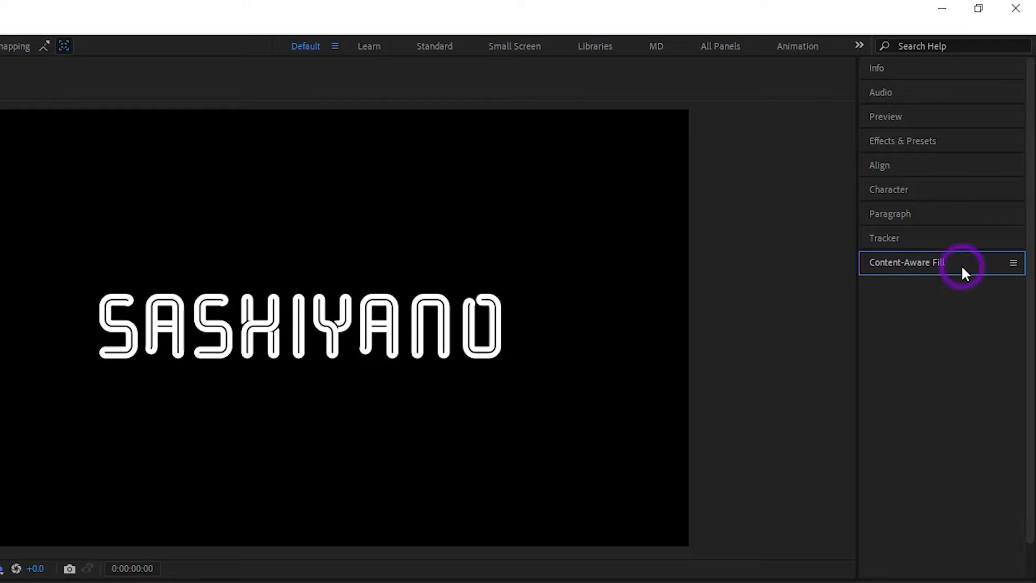
Expand the Tracker, Paragraph, Character, Align and Effects & Presets panels one after another.
click(927, 243)
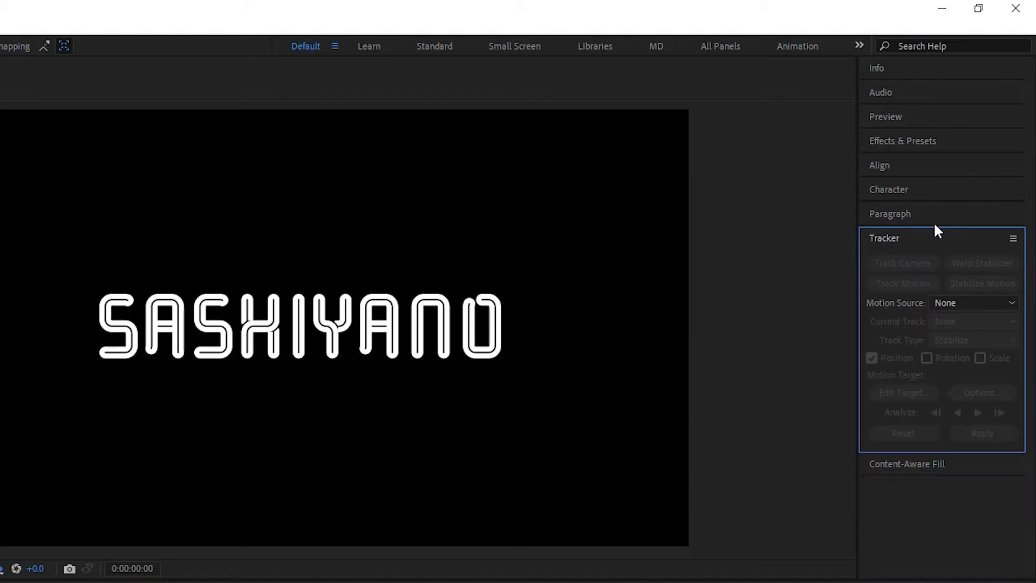
click(932, 215)
click(929, 189)
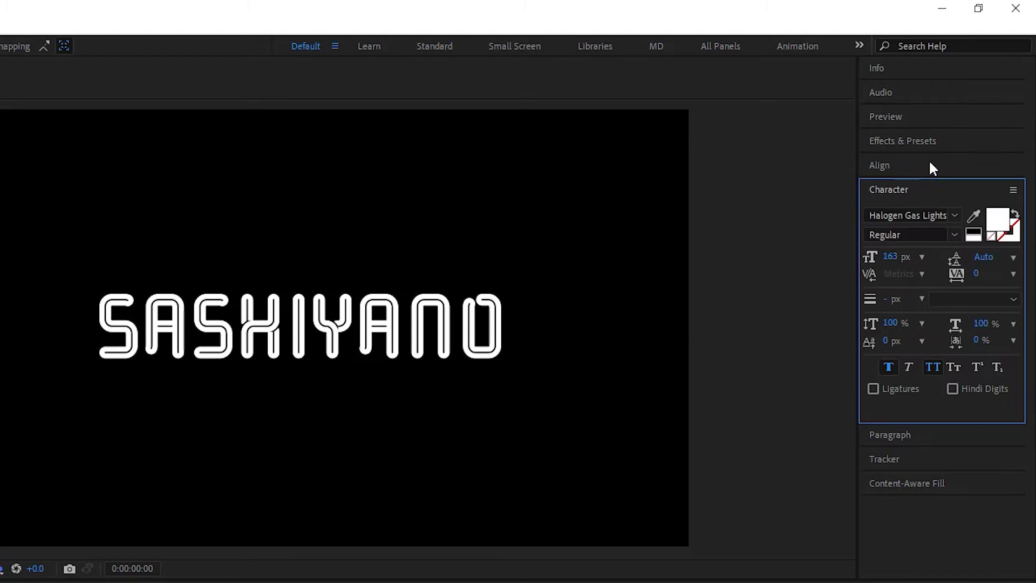
click(930, 164)
click(945, 142)
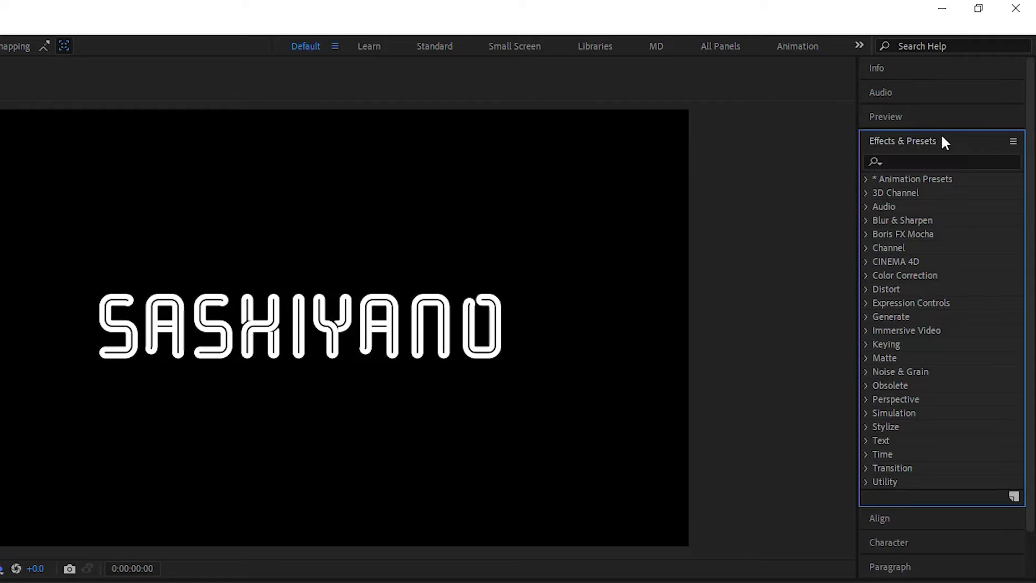
Turn off Solo Panels in Stack for the panel group containing Effects & Presets.
click(1013, 142)
mouse_move(866, 206)
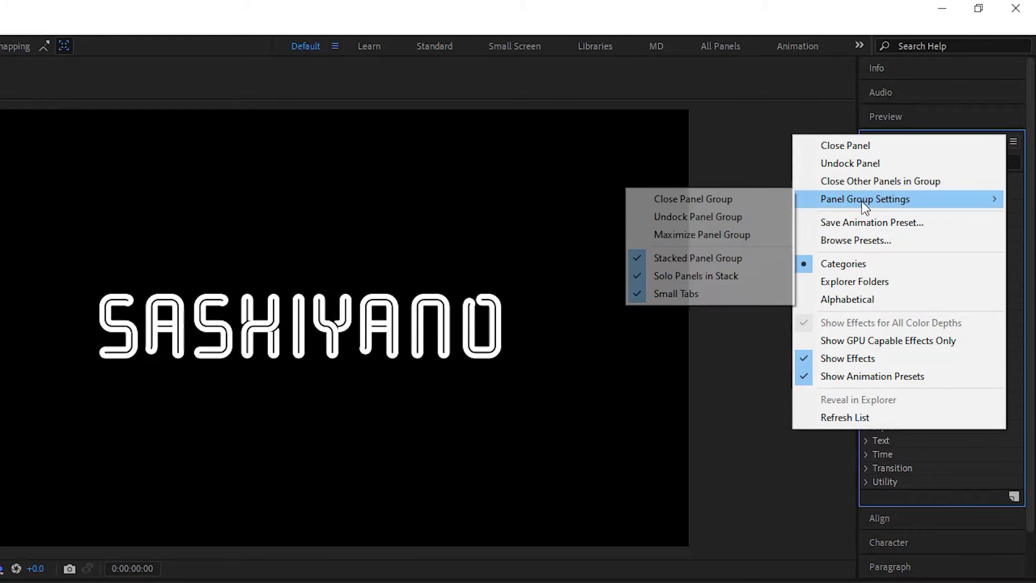
click(743, 277)
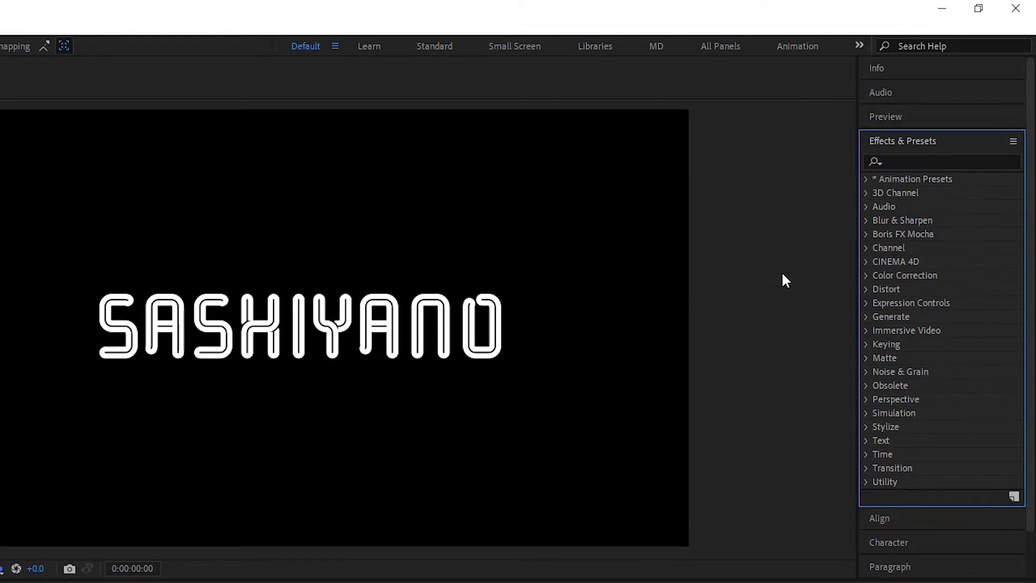
Expand the Preview, Audio, Info and Align panels in the stacked group.
click(942, 113)
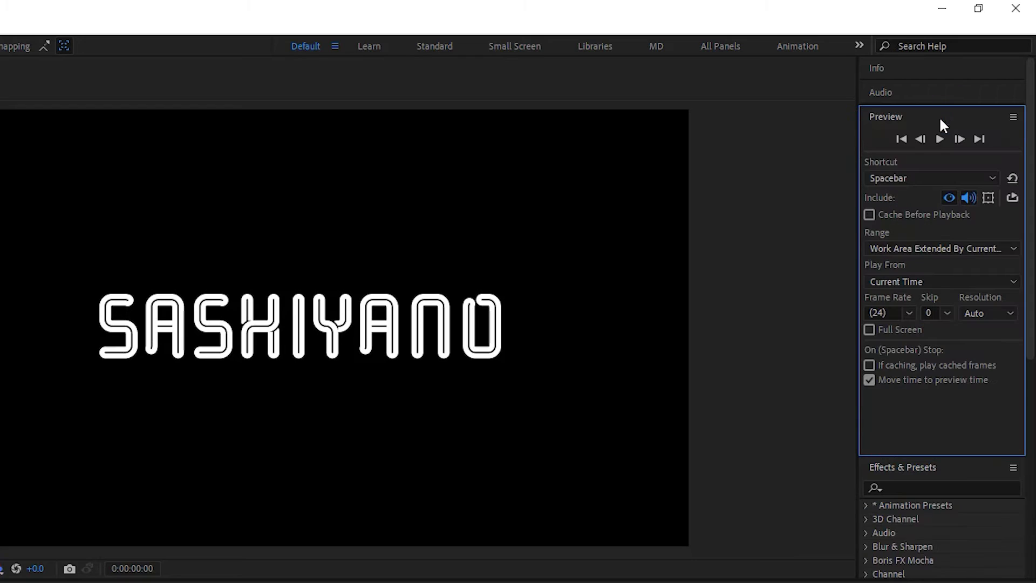
click(922, 84)
click(921, 64)
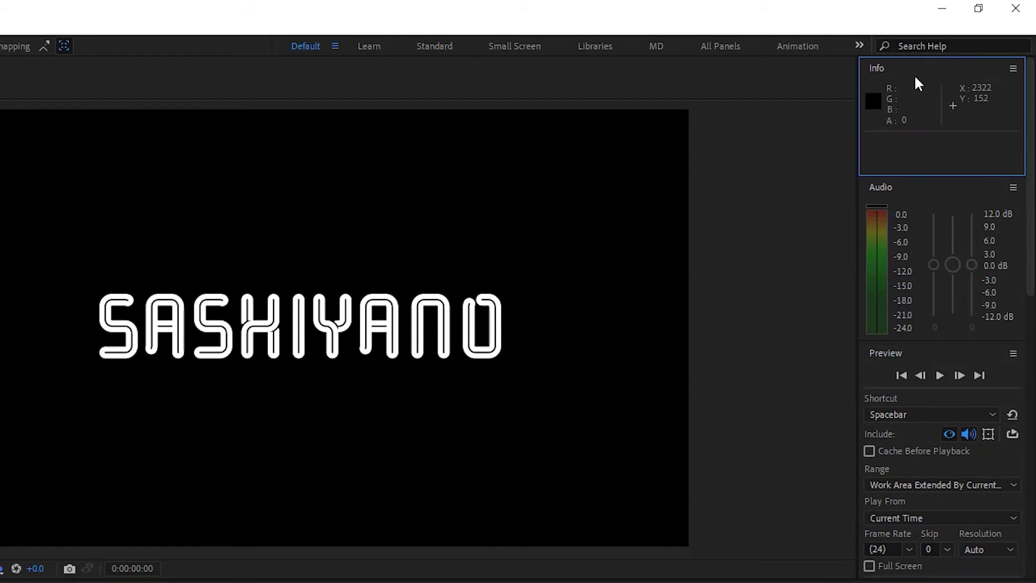
scroll(918, 255, down, 10)
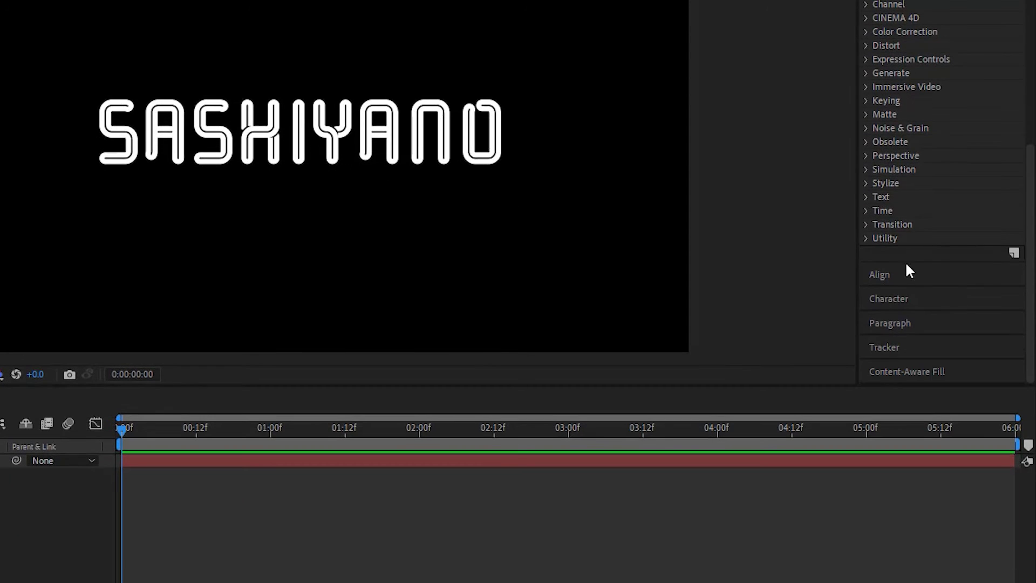
click(905, 277)
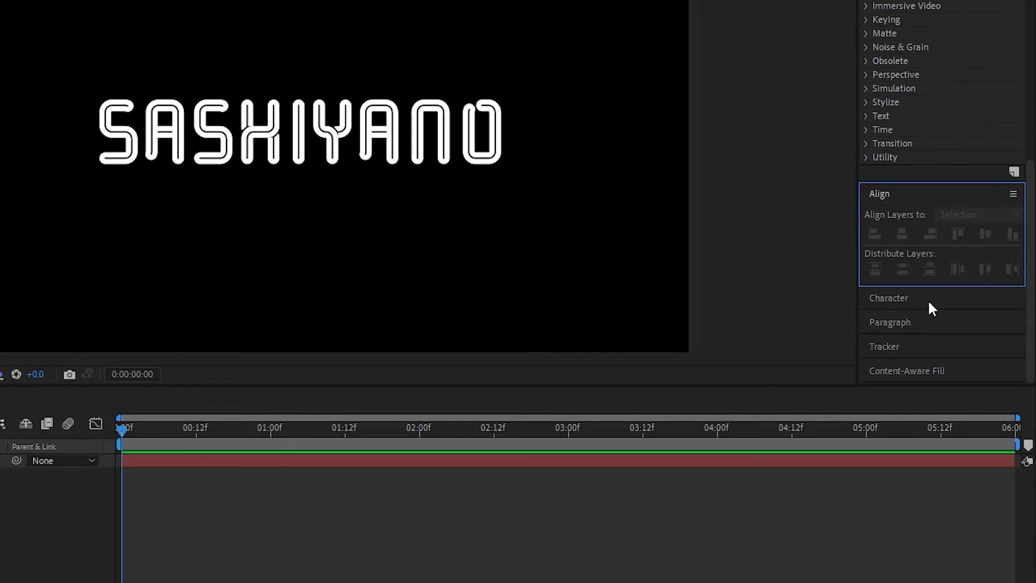
Expand the Character panel and look through all the expanded panels in the stacked group.
click(930, 303)
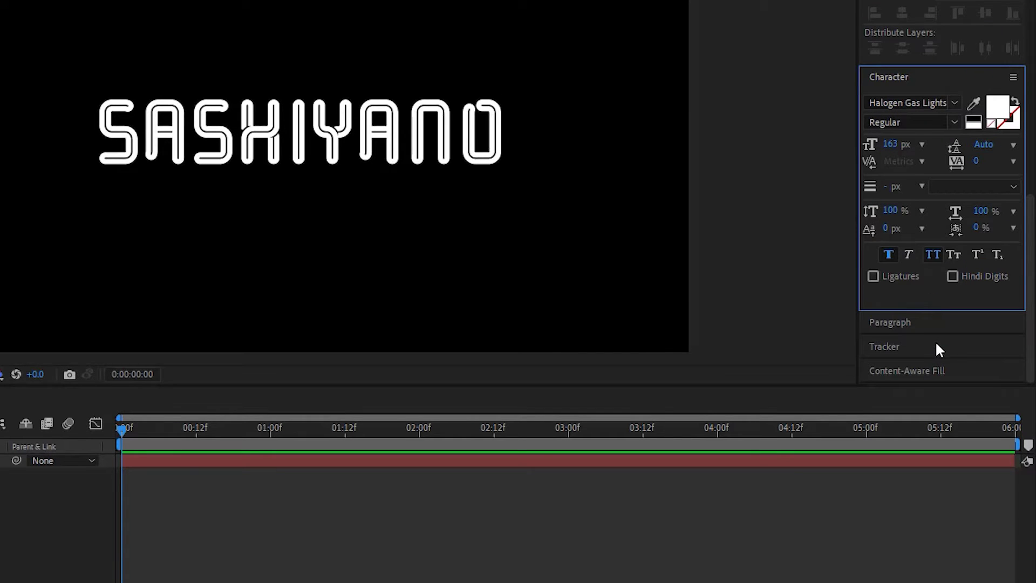
scroll(932, 335, up, 5)
scroll(933, 270, up, 5)
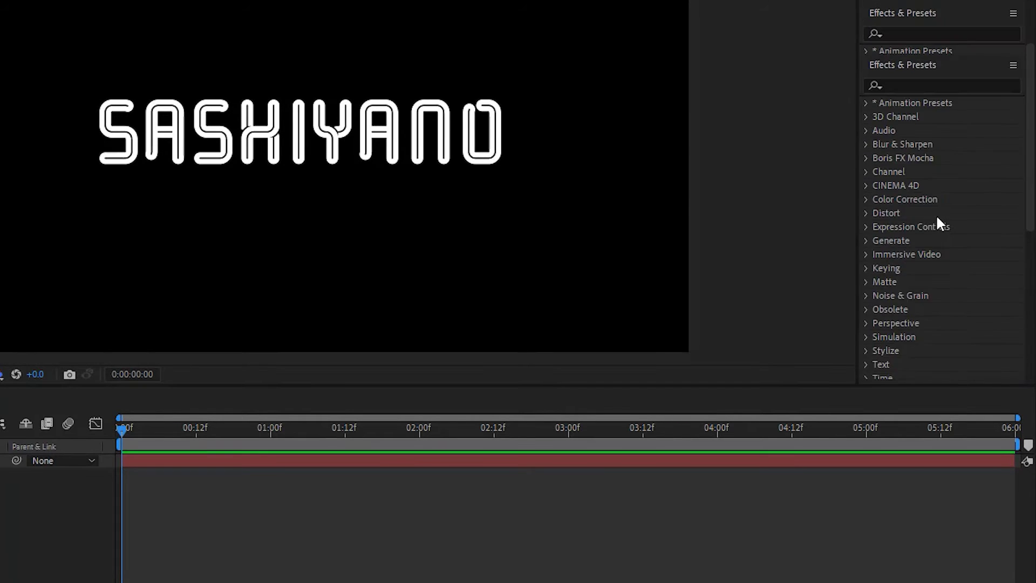
scroll(940, 179, up, 5)
scroll(944, 65, down, 10)
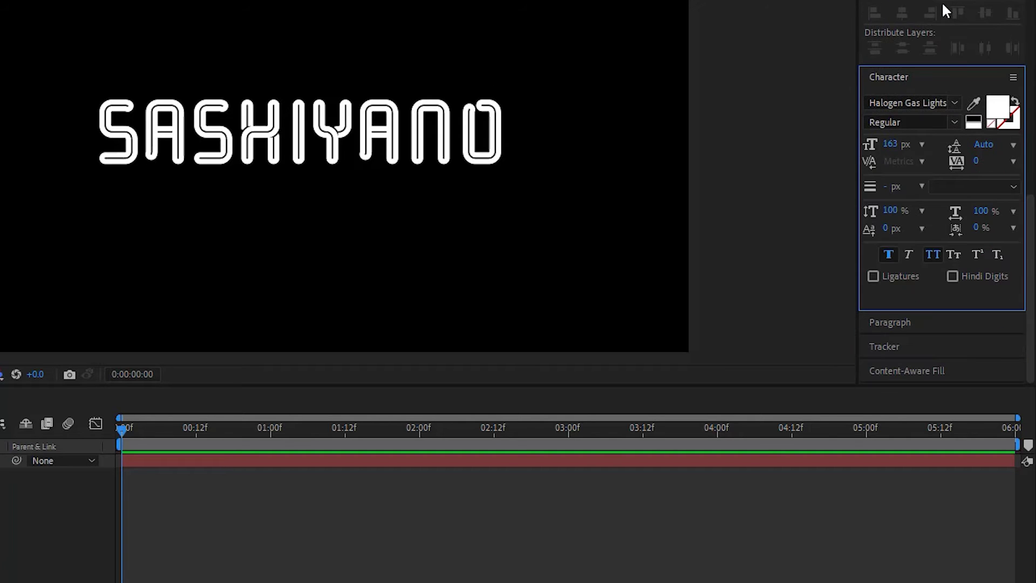
scroll(944, 108, up, 8)
scroll(950, 134, down, 6)
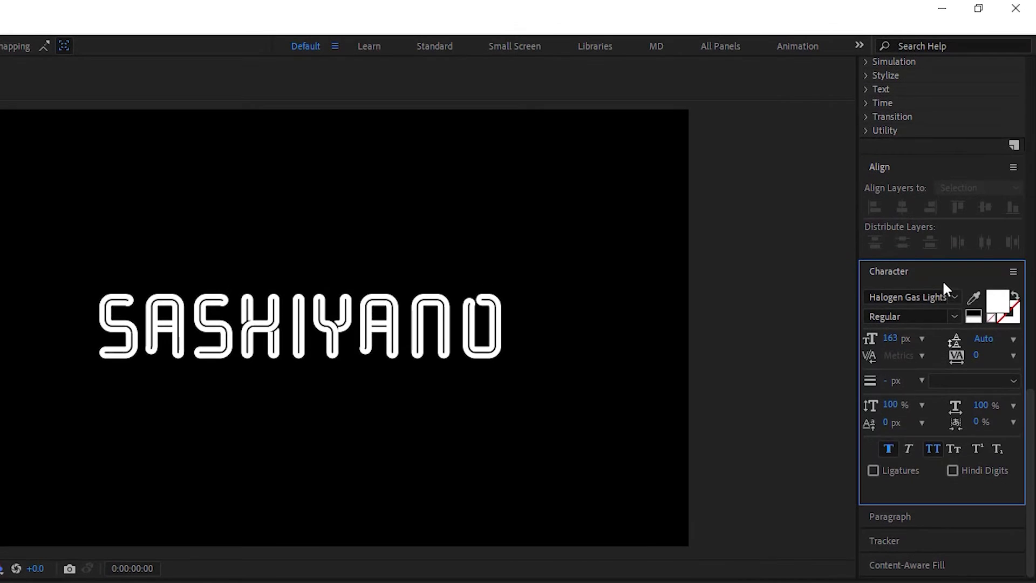
Collapse the Character, Align, Effects & Presets and Audio panels in the stacked group.
click(946, 271)
click(927, 381)
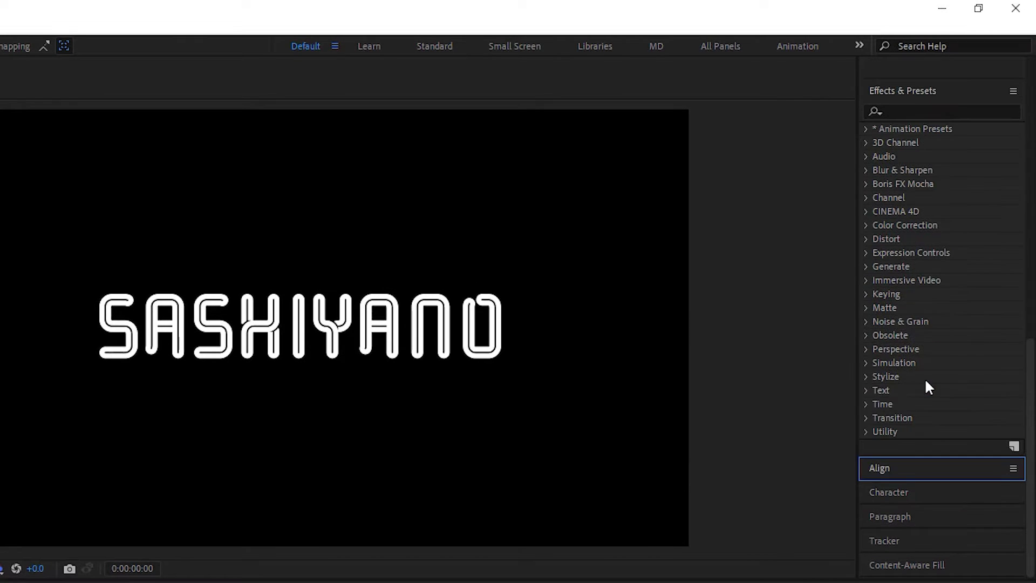
click(947, 83)
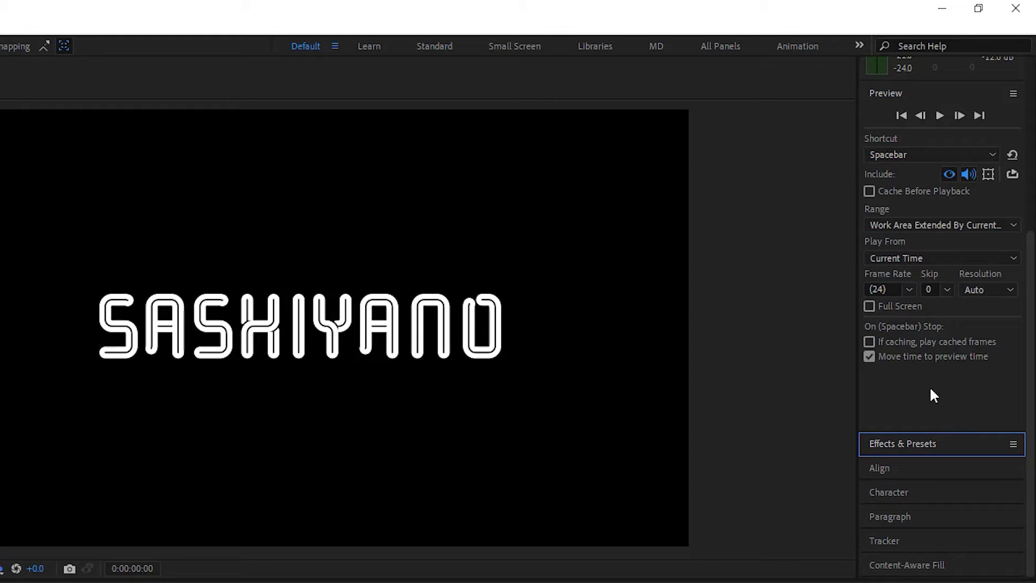
scroll(929, 386, up, 3)
click(934, 186)
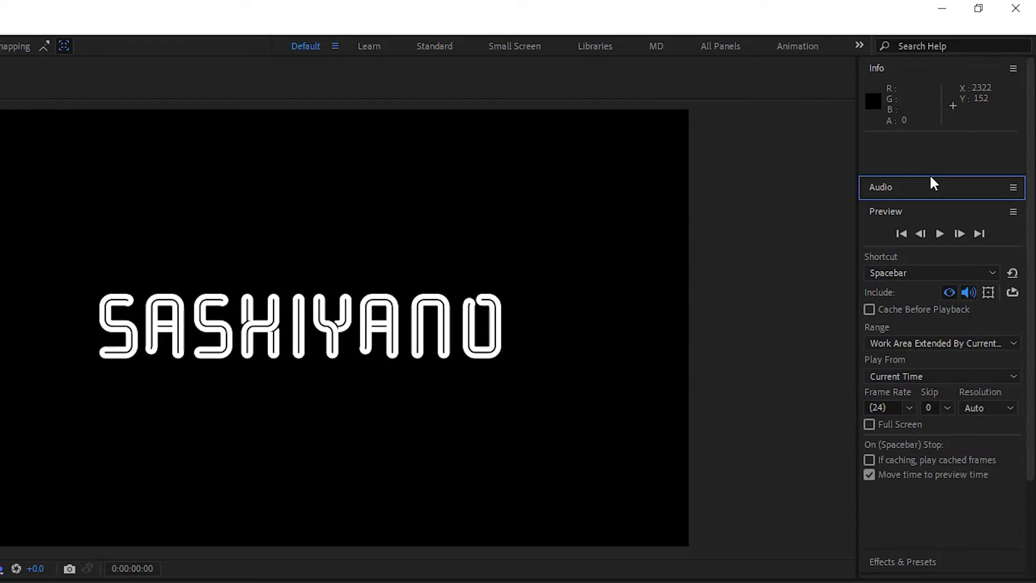
Turn on Solo Panels in Stack for the group containing Audio and collapse the Audio panel.
click(1014, 188)
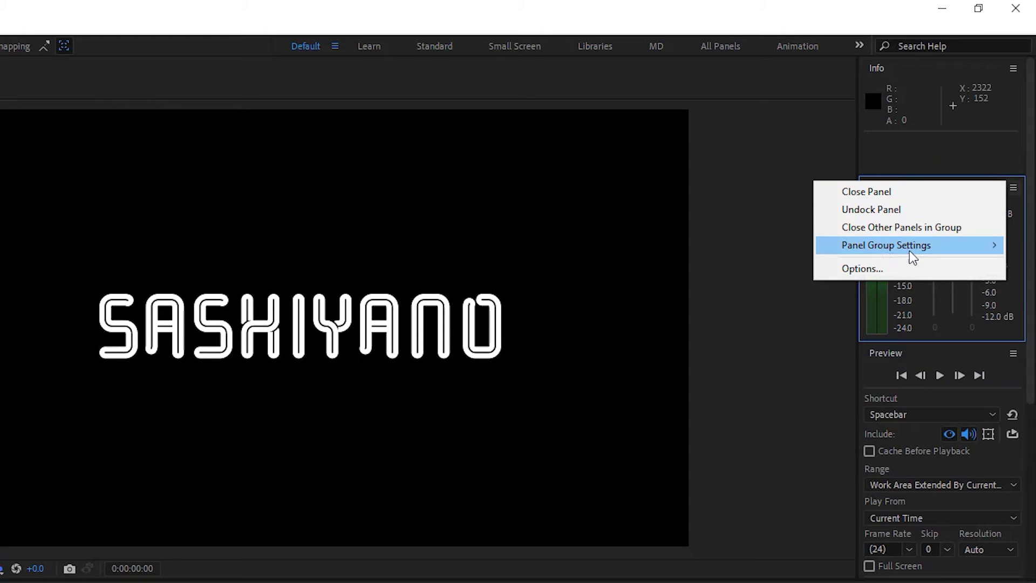
mouse_move(912, 258)
click(764, 324)
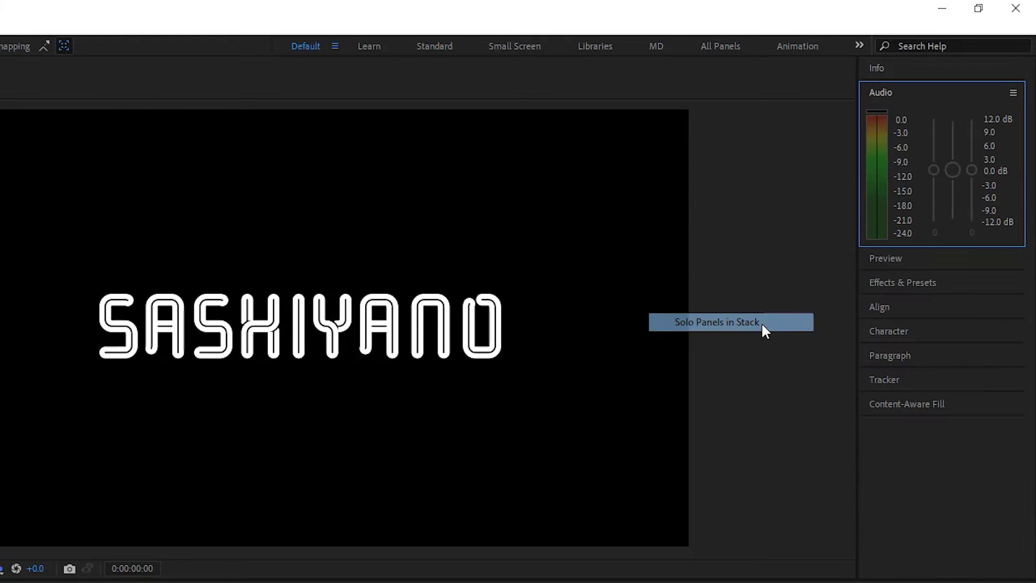
click(946, 93)
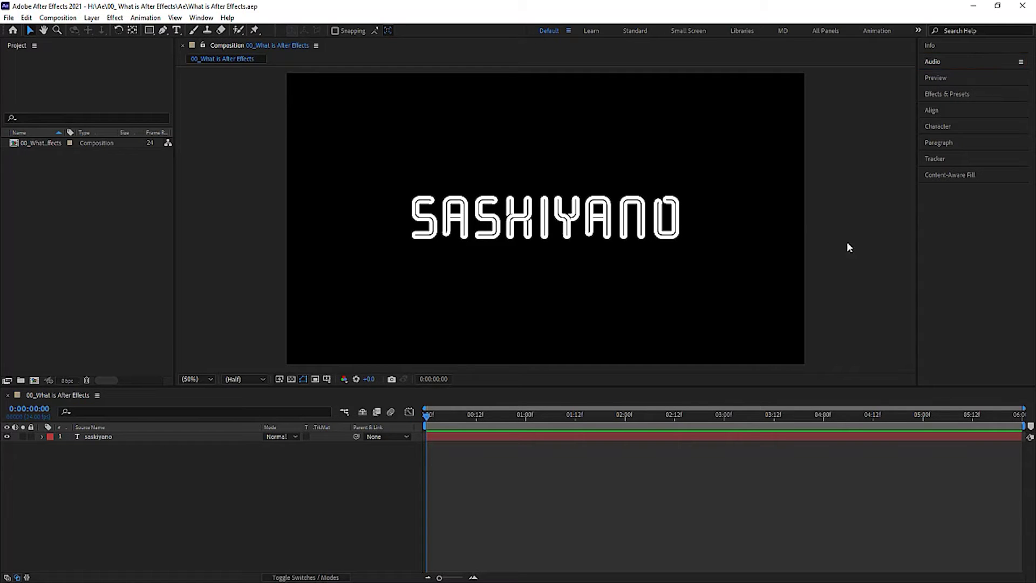
Dock the Character panel in its own column between the Composition panel and the stacked panel group.
click(964, 127)
drag(977, 127, 878, 211)
drag(906, 226, 900, 217)
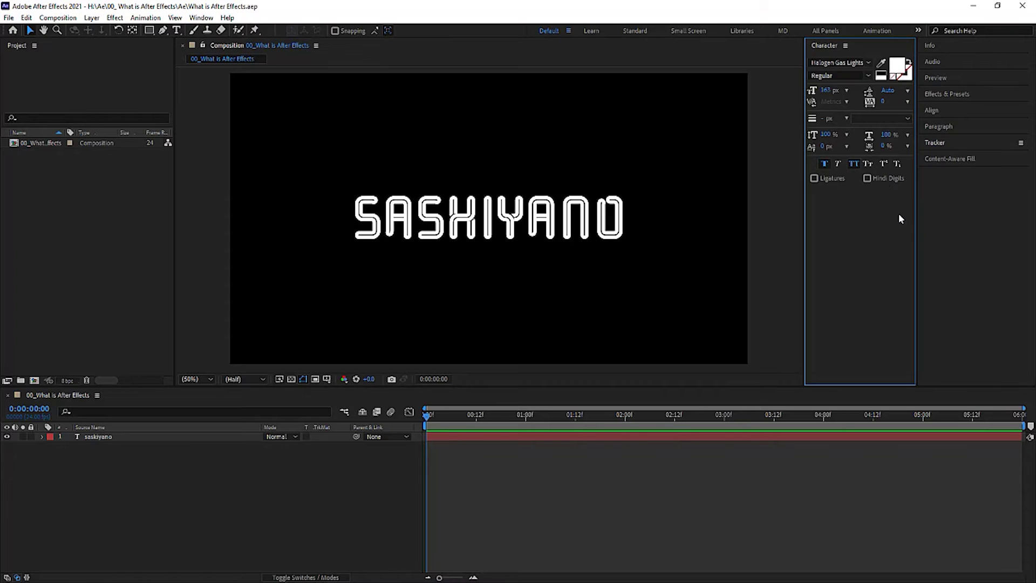
drag(825, 46, 904, 162)
click(966, 176)
click(961, 182)
Move the Paragraph panel out of the stacked group into the Character panel's group.
click(964, 126)
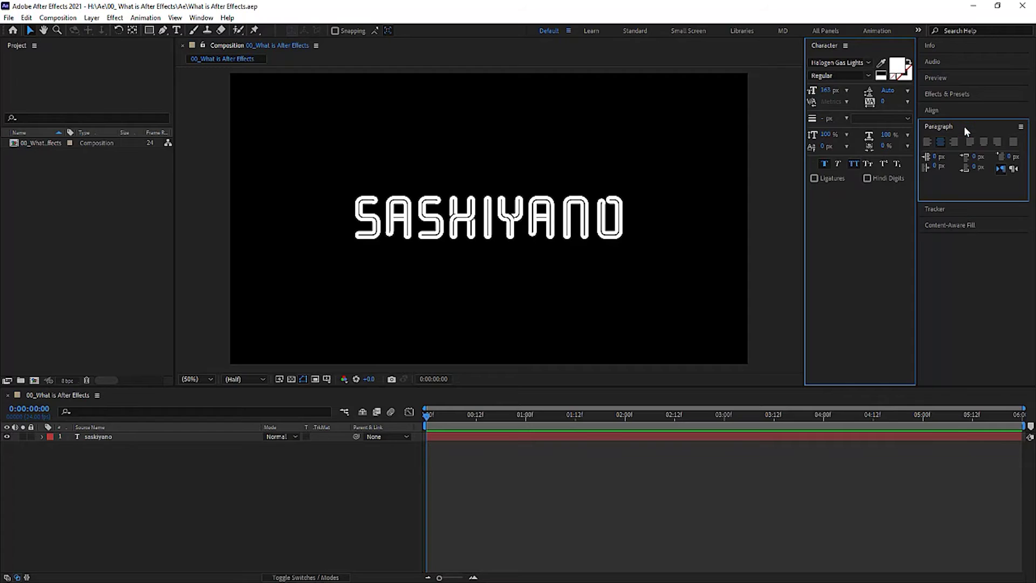
click(967, 125)
drag(969, 135, 862, 211)
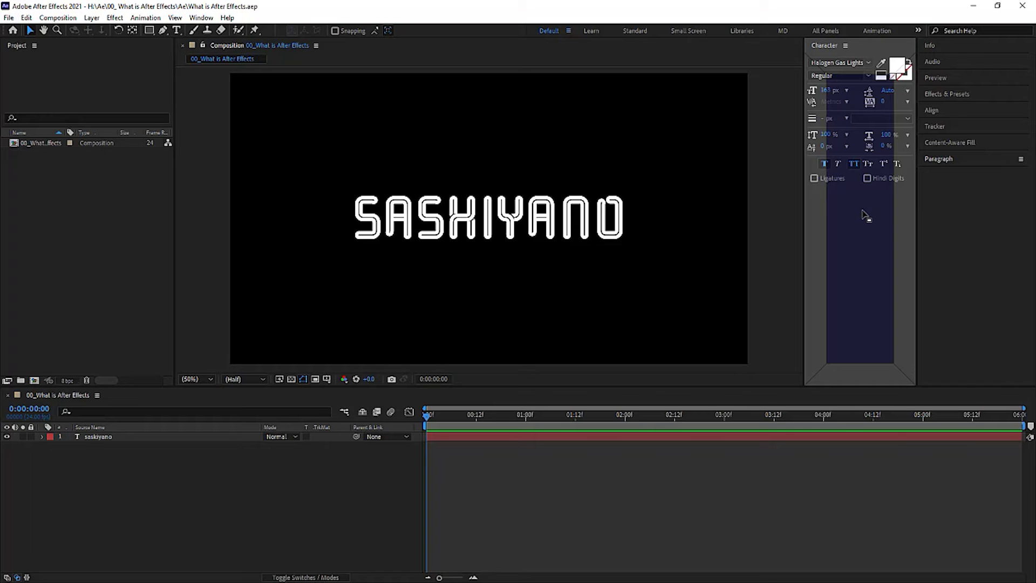
mouse_move(866, 216)
mouse_down()
mouse_move(904, 214)
mouse_move(900, 80)
mouse_move(831, 56)
mouse_move(812, 124)
mouse_move(867, 229)
mouse_move(856, 208)
mouse_move(855, 222)
mouse_up()
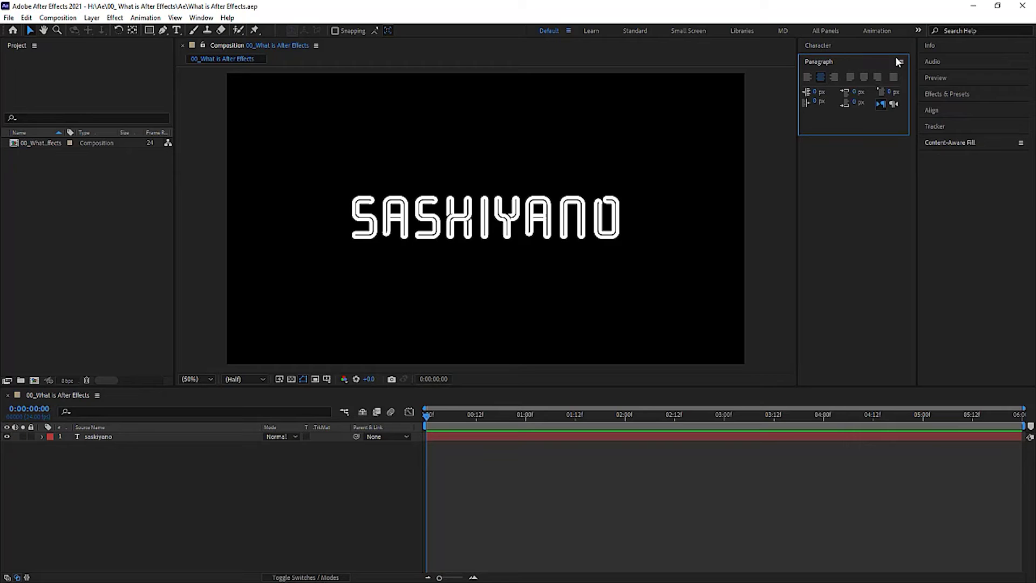
click(860, 46)
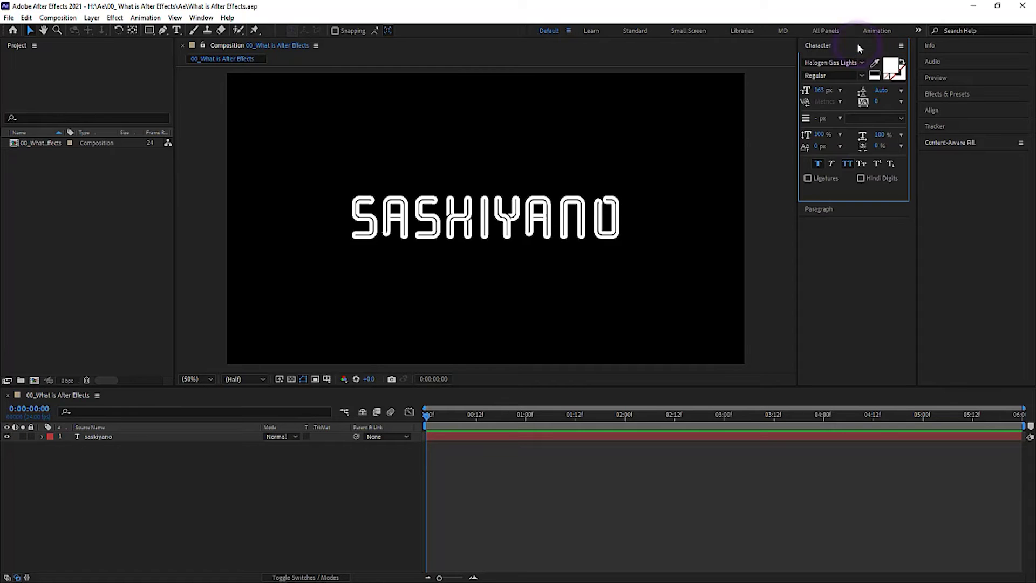
click(901, 46)
mouse_move(873, 84)
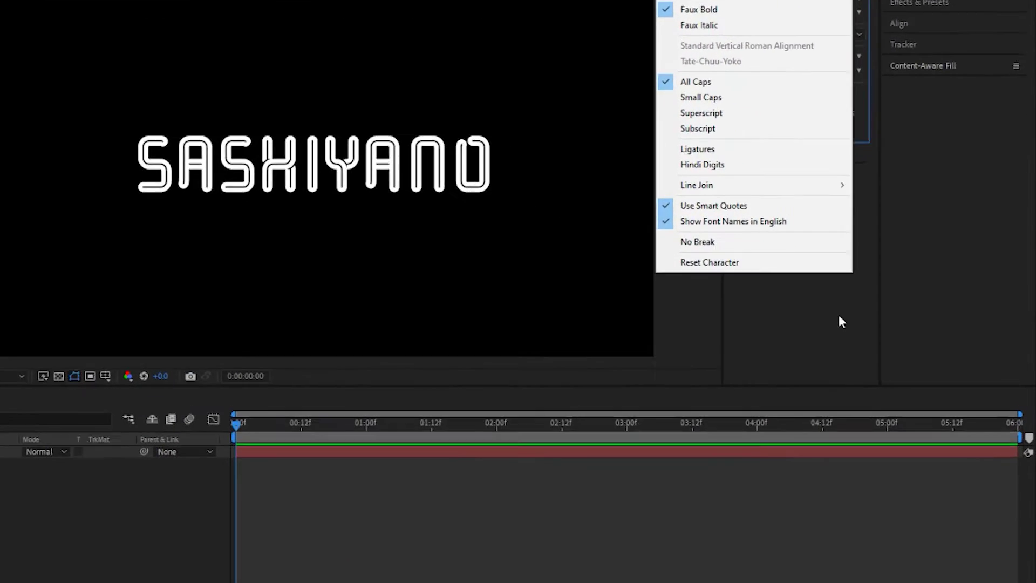
click(831, 345)
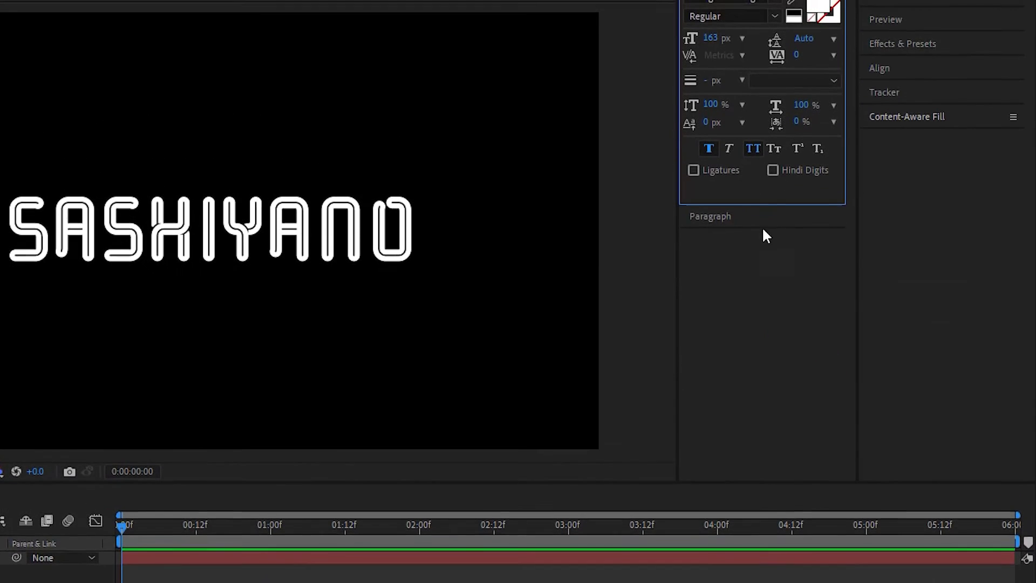
Turn off Stacked Panel Group for the group containing the Character and Paragraph panels.
click(737, 218)
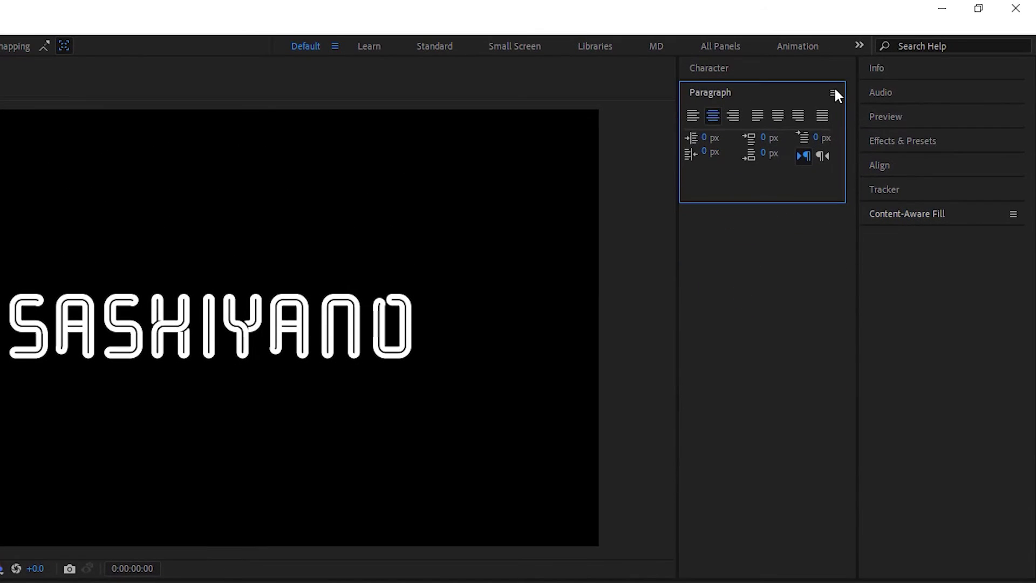
click(834, 93)
mouse_move(789, 151)
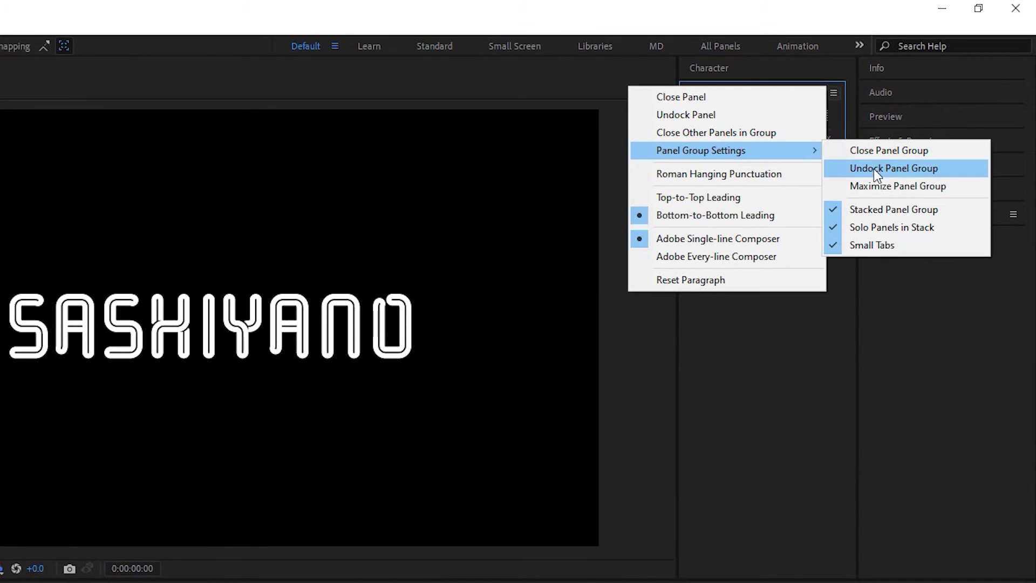
click(933, 202)
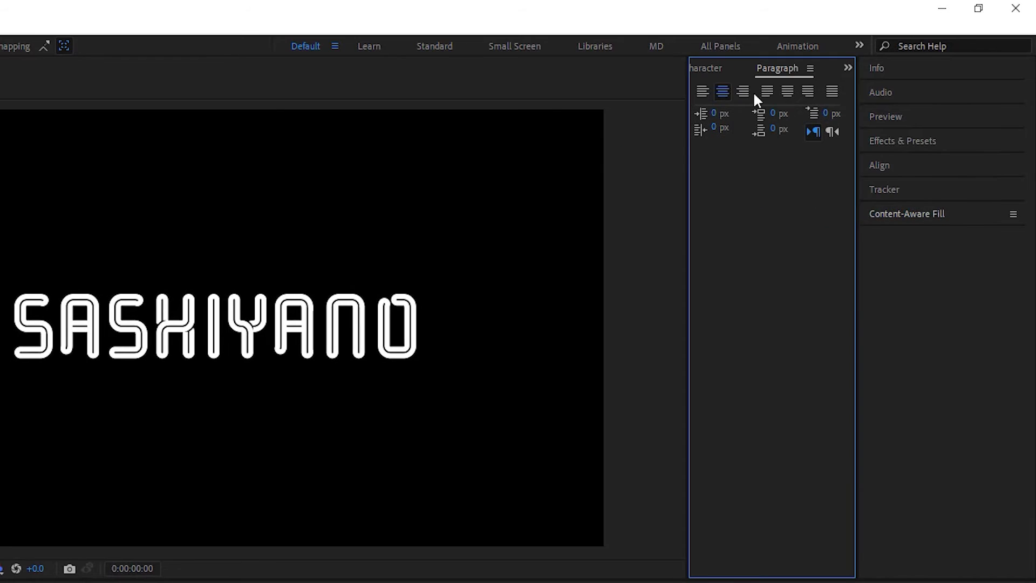
Switch between the tabbed Character and Paragraph panels, leaving Character in front.
click(708, 64)
click(782, 67)
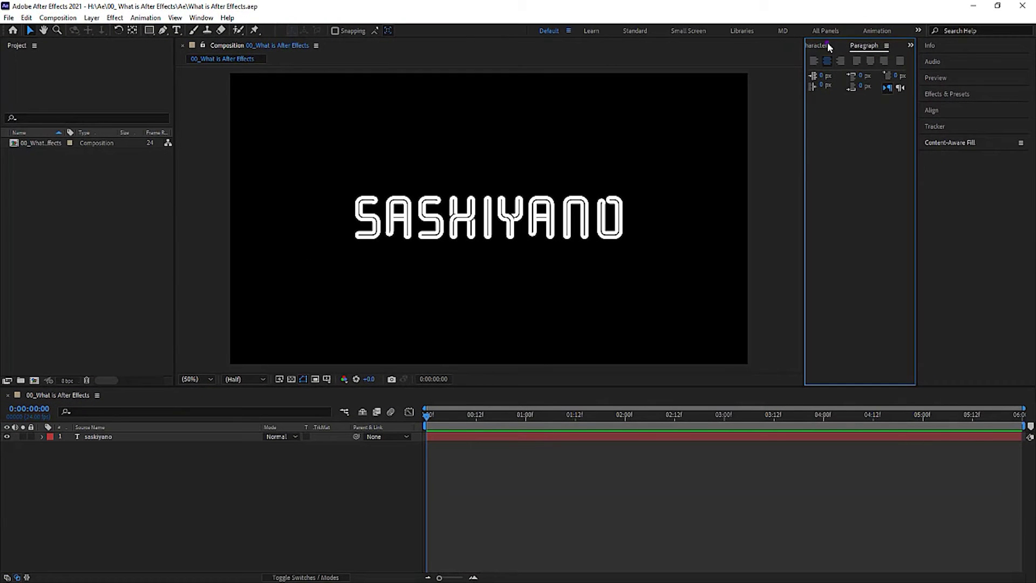
click(829, 47)
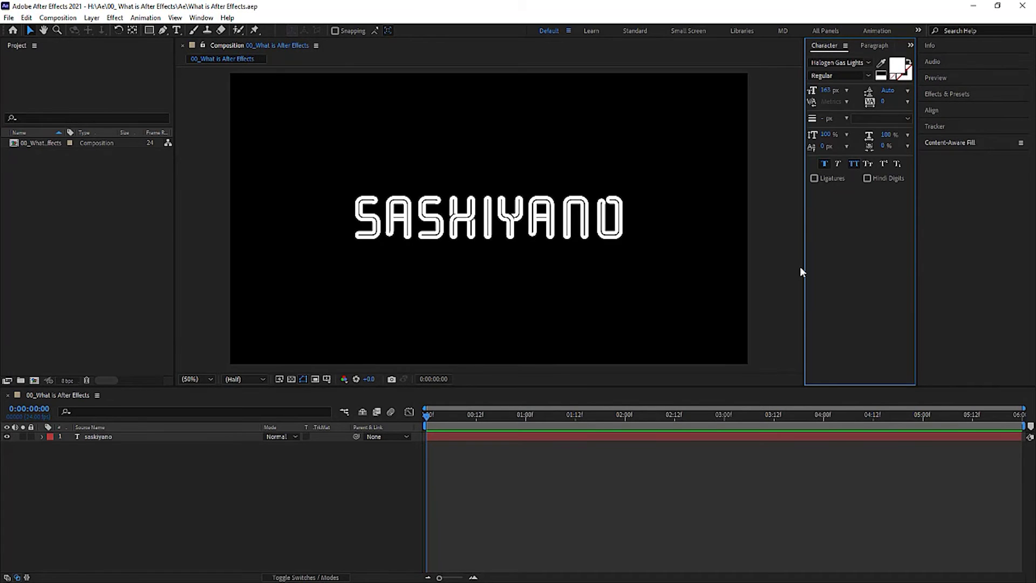
Dock the Tracker panel below the Character and Paragraph group, then make it taller and the column wider.
click(958, 127)
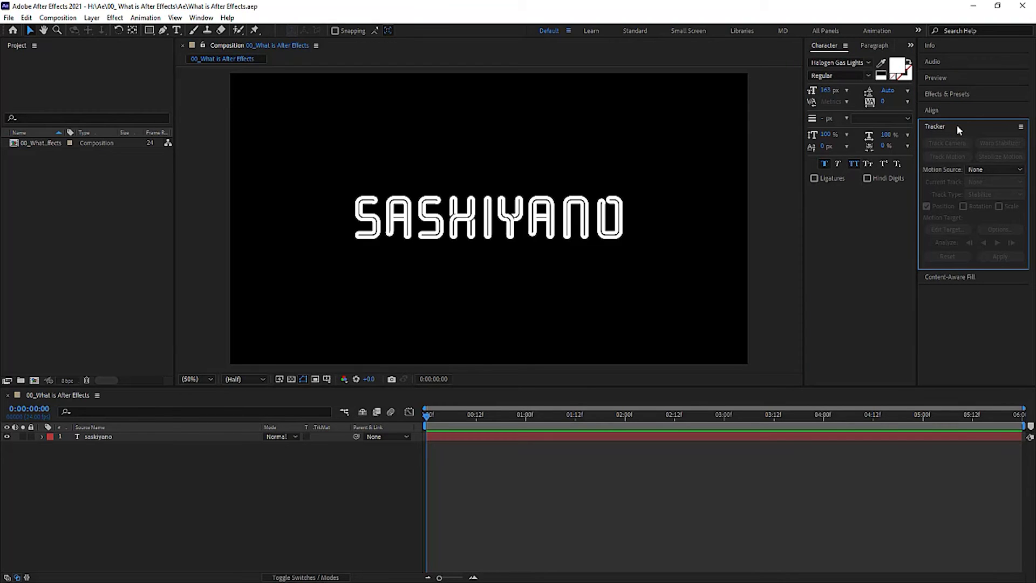
drag(960, 129, 862, 378)
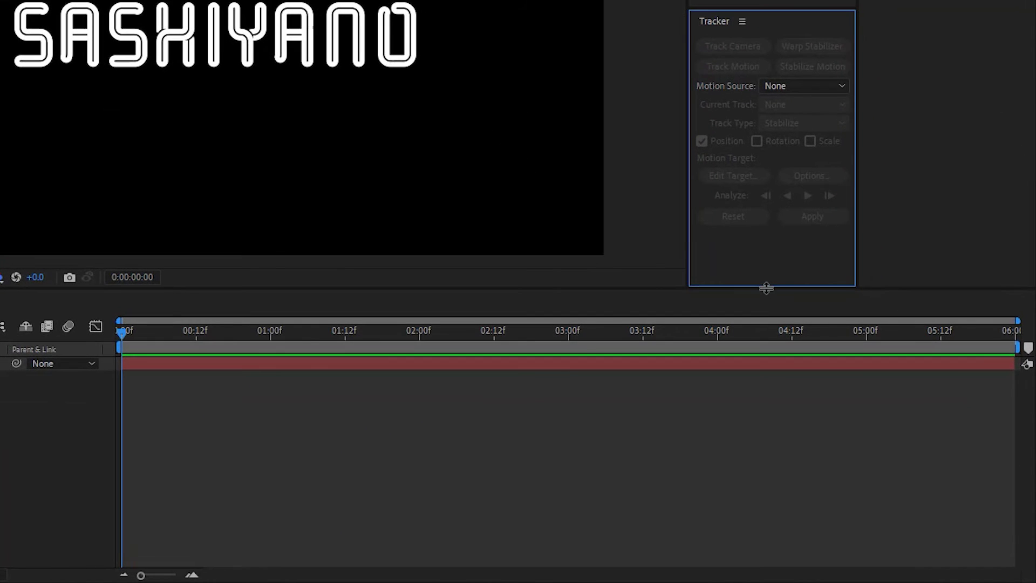
drag(766, 288, 750, 303)
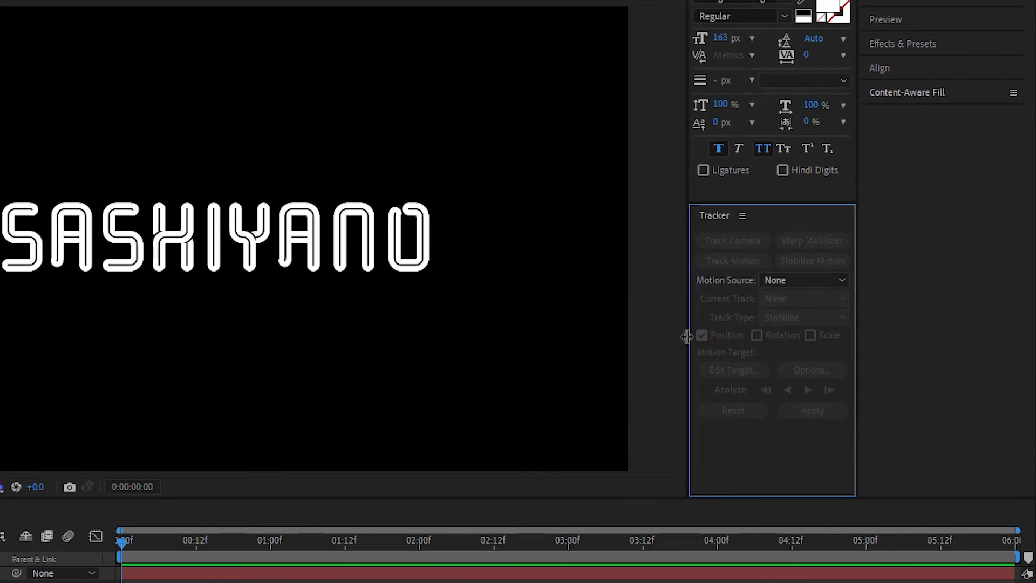
drag(687, 336, 669, 321)
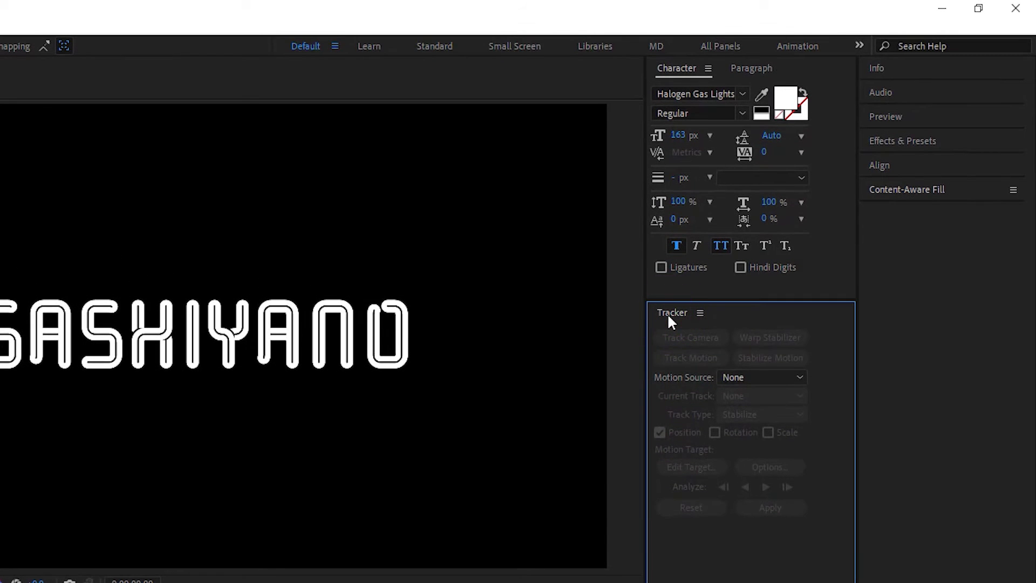
View the Paragraph panel in the group above Tracker and return to the Character panel.
click(680, 70)
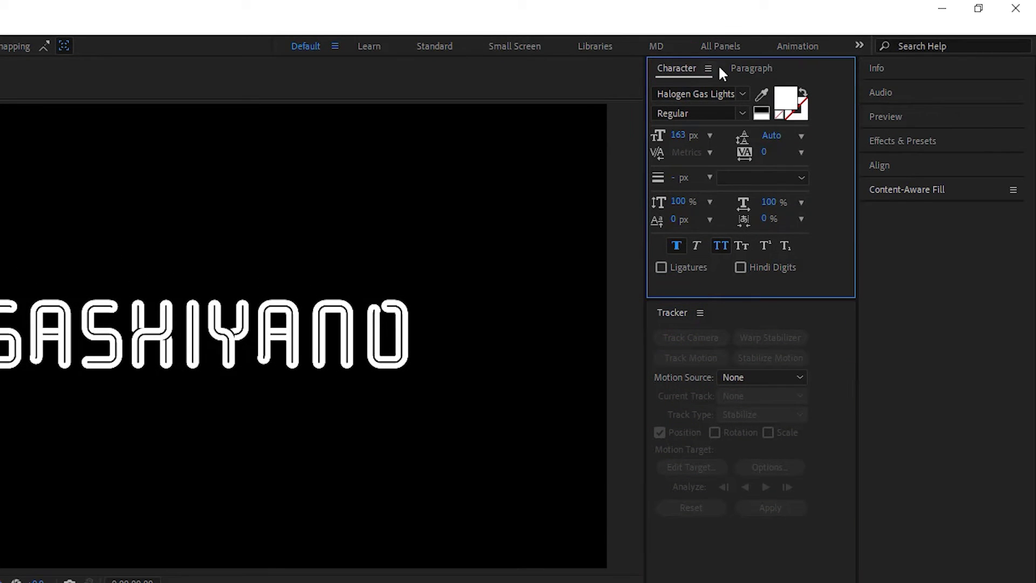
click(753, 67)
click(691, 66)
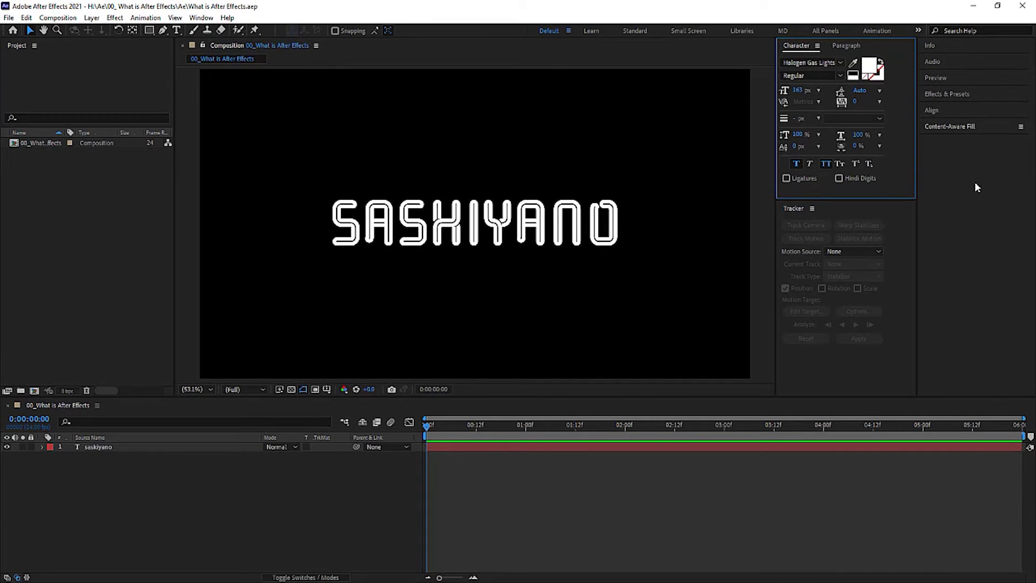
Undock the Align panel from the stacked group as a floating window.
click(987, 111)
click(1021, 111)
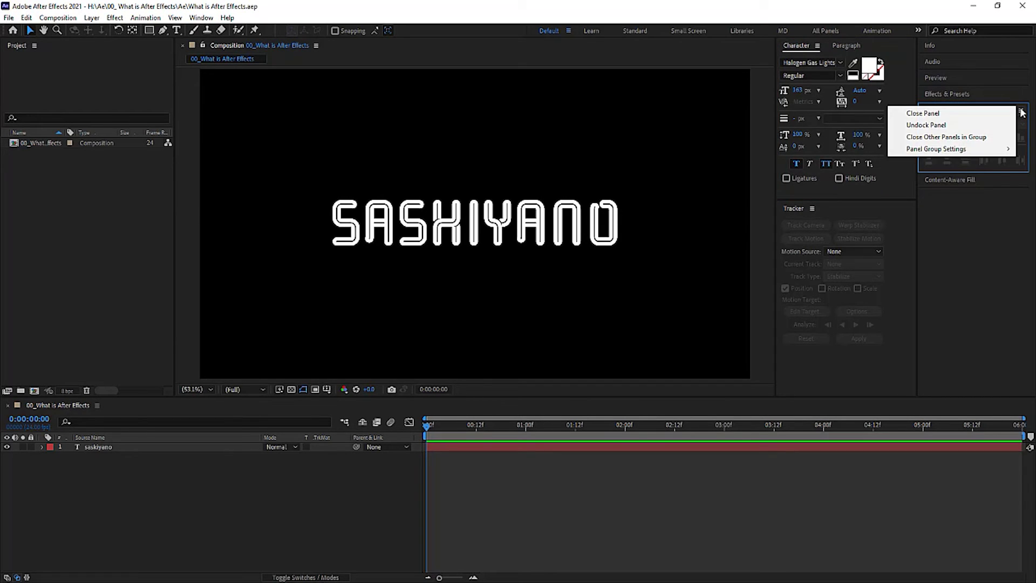
click(968, 130)
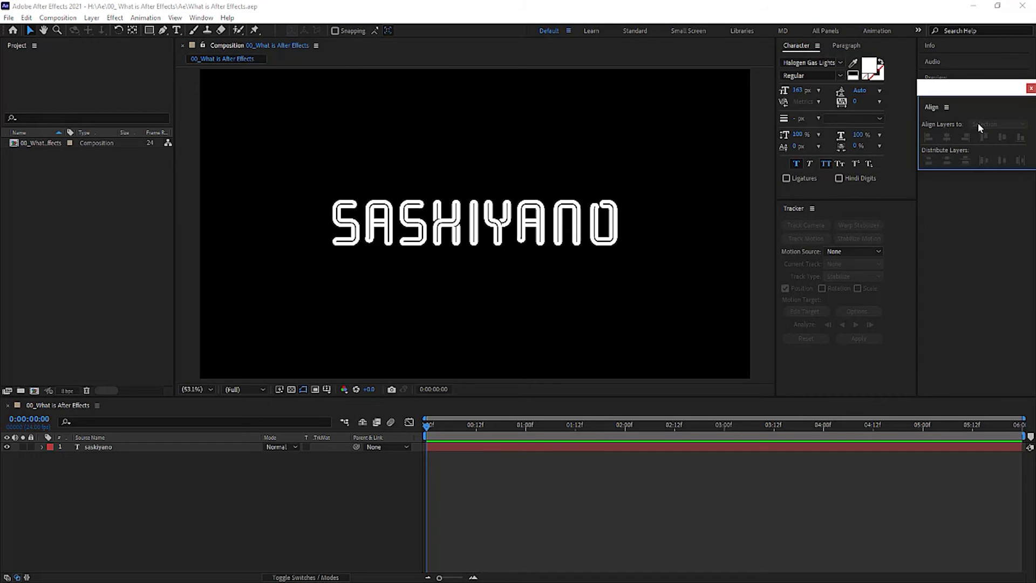
Move the floating Align panel across the screen onto the Project panel and close it.
drag(991, 92, 934, 239)
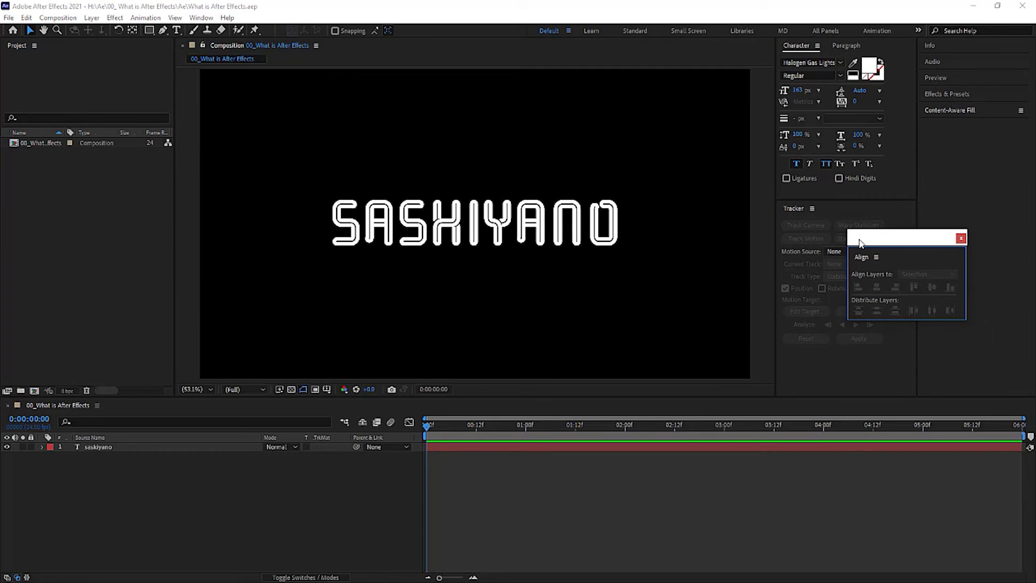
drag(861, 243, 124, 205)
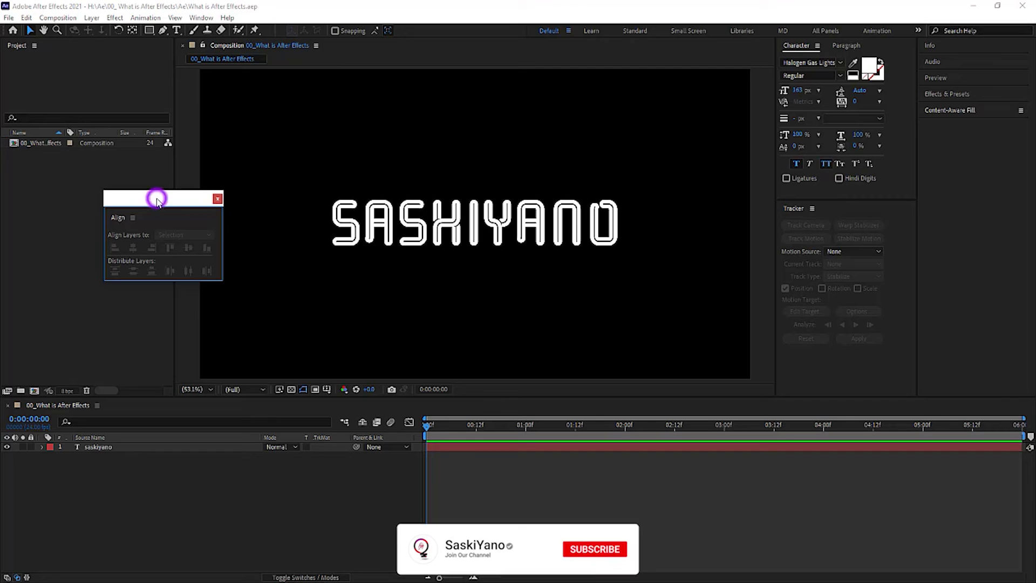
mouse_move(198, 201)
mouse_down()
mouse_move(281, 197)
mouse_move(217, 251)
mouse_move(207, 219)
mouse_up()
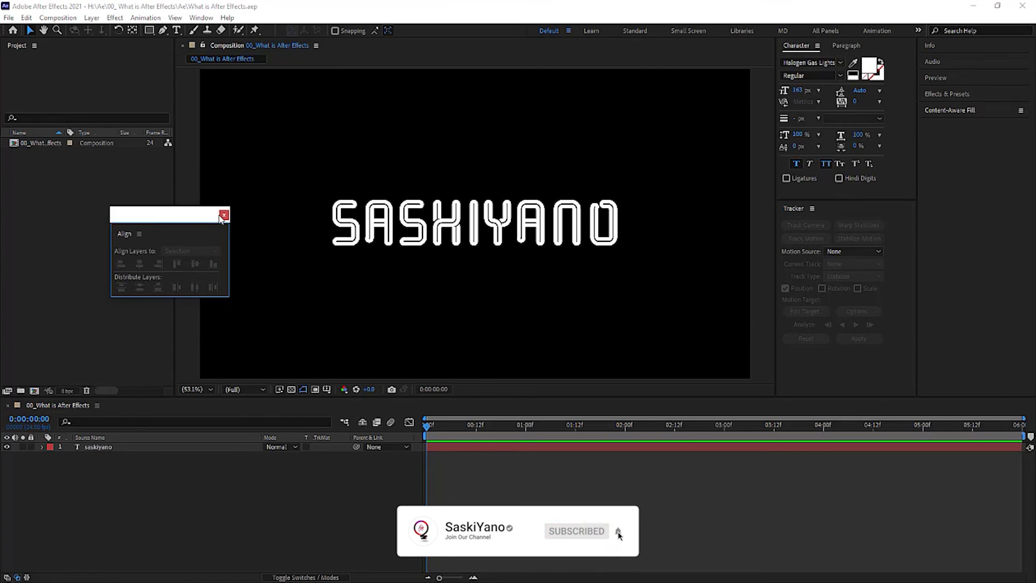
click(224, 216)
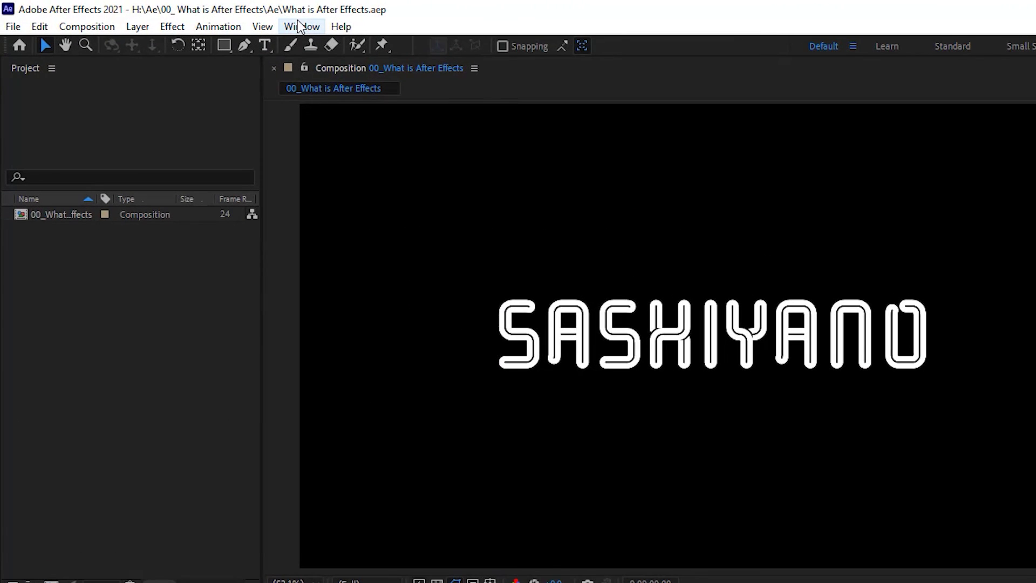
Save the current panel layout as a new workspace named New_MD.
click(300, 26)
mouse_move(456, 48)
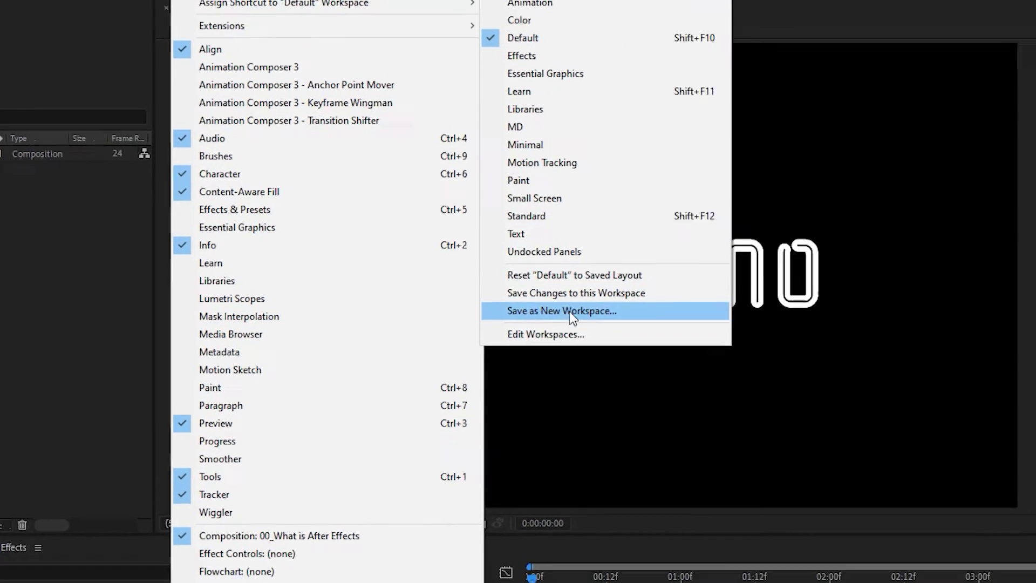
click(664, 368)
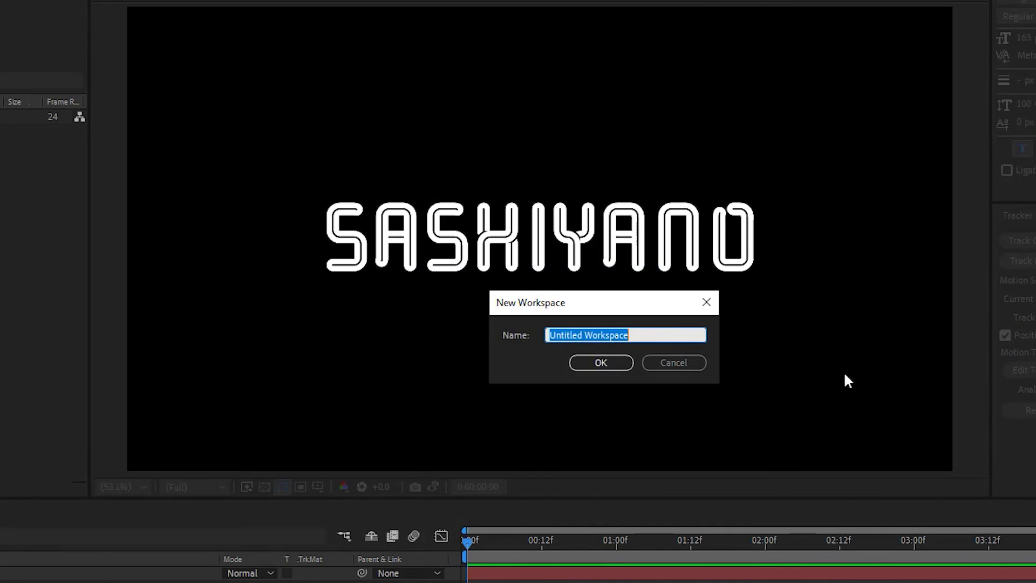
key(BackSpace)
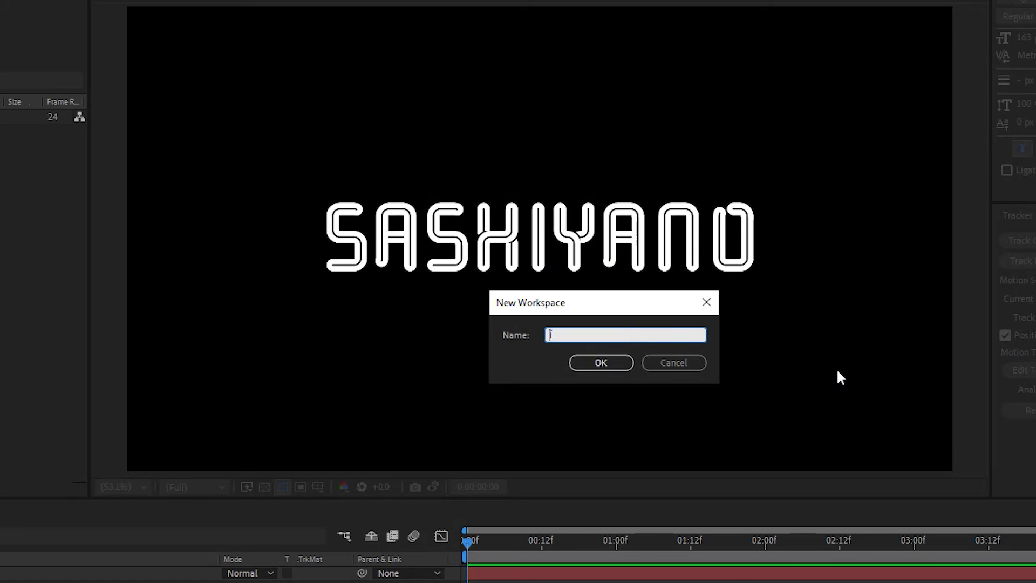
text(Anim_MO)
click(594, 359)
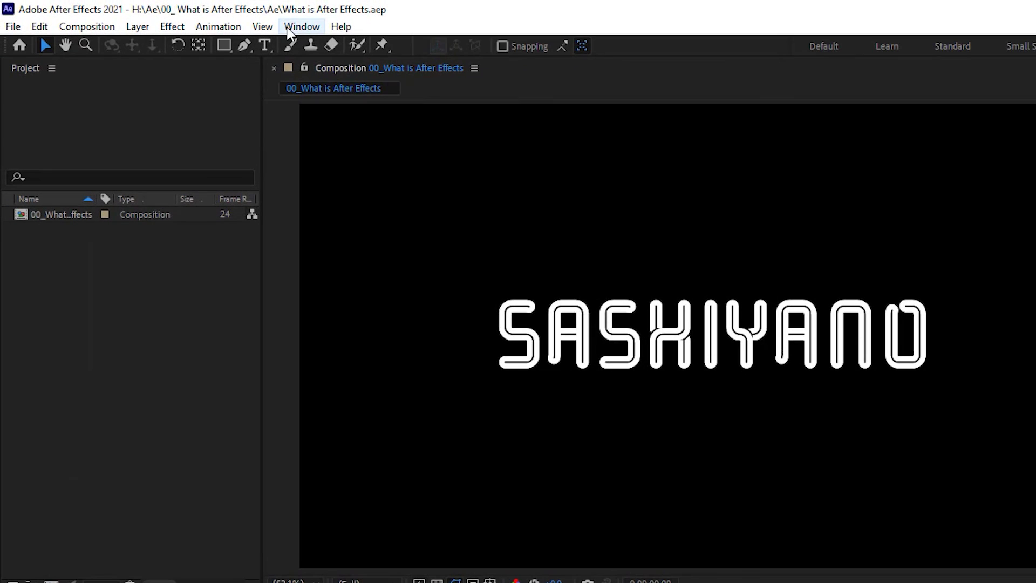
Look through the list of workspaces and select New_MD.
click(302, 26)
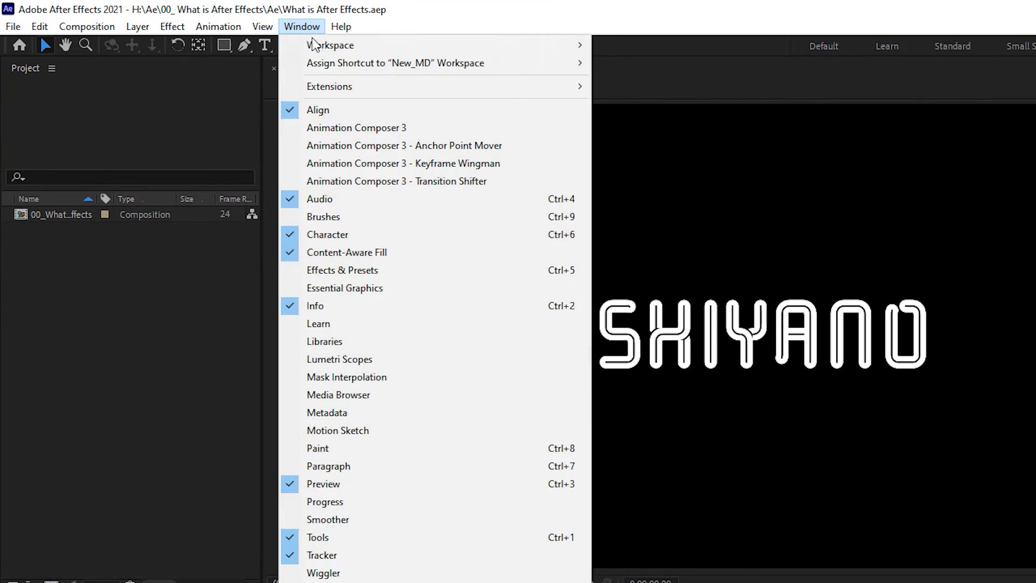
mouse_move(334, 45)
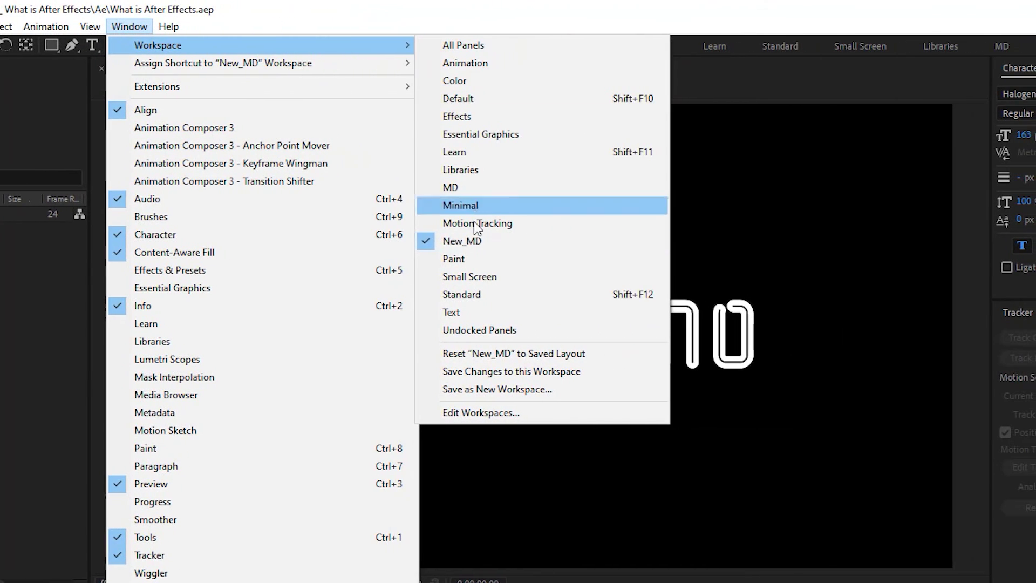
click(596, 241)
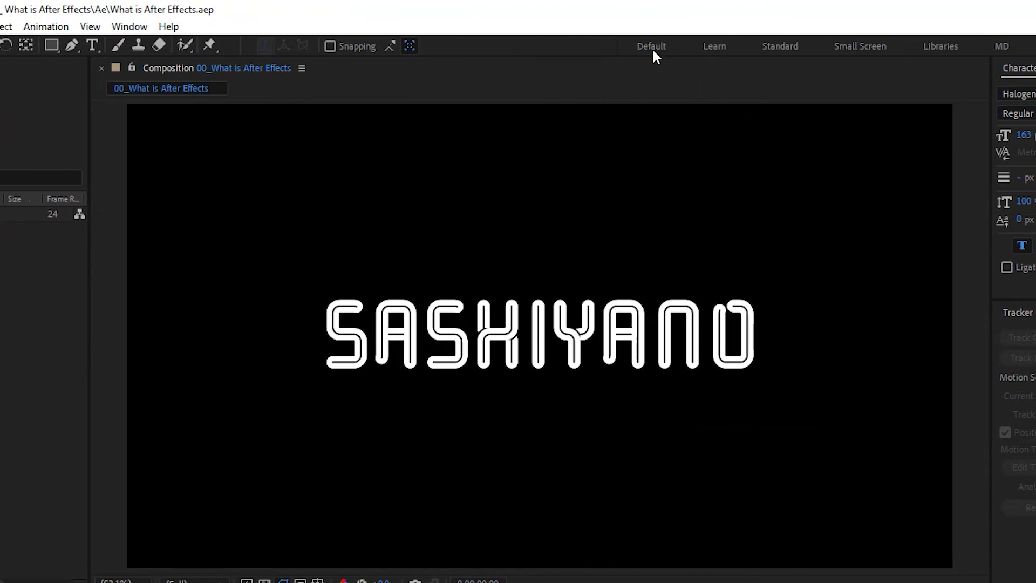
Edit the workspace order so that New_MD sits directly after Standard in the bar, and apply the change.
click(859, 46)
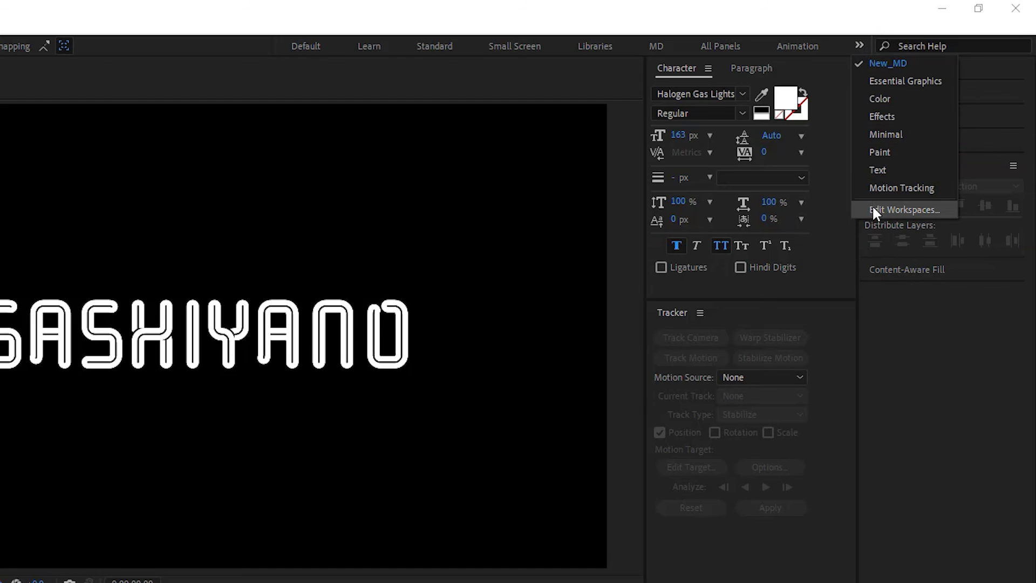
click(928, 213)
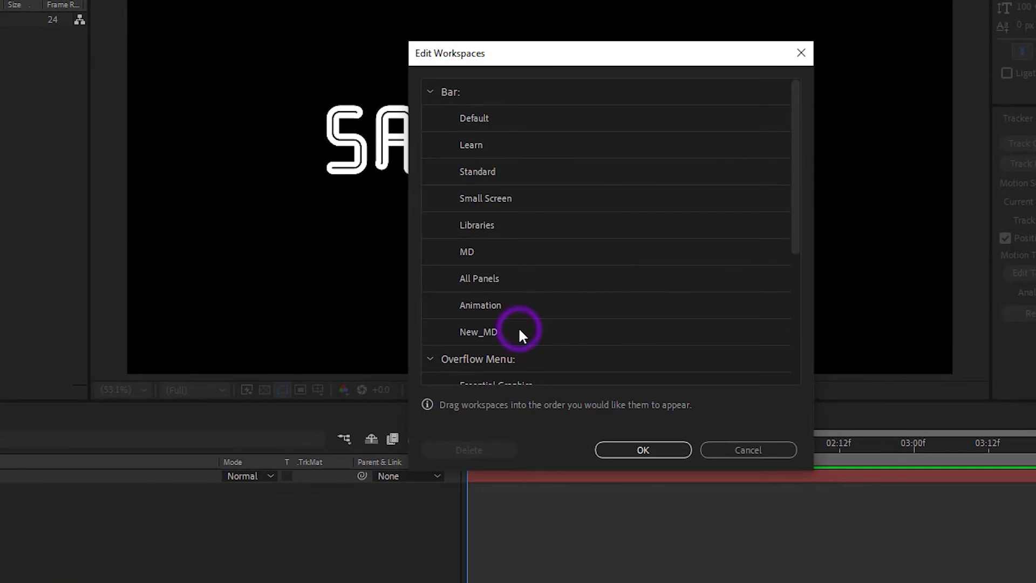
drag(520, 330, 516, 164)
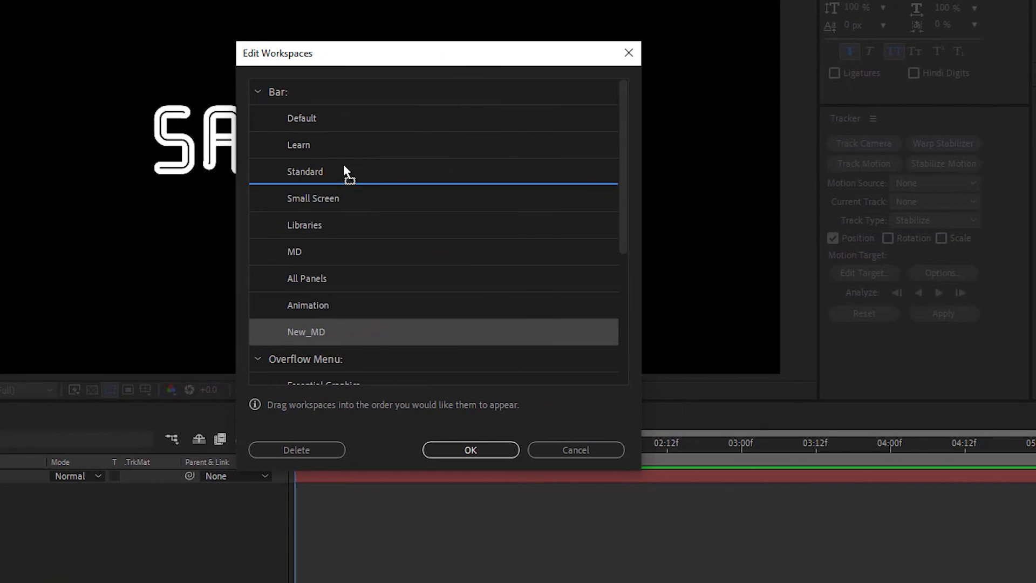
drag(344, 164, 338, 180)
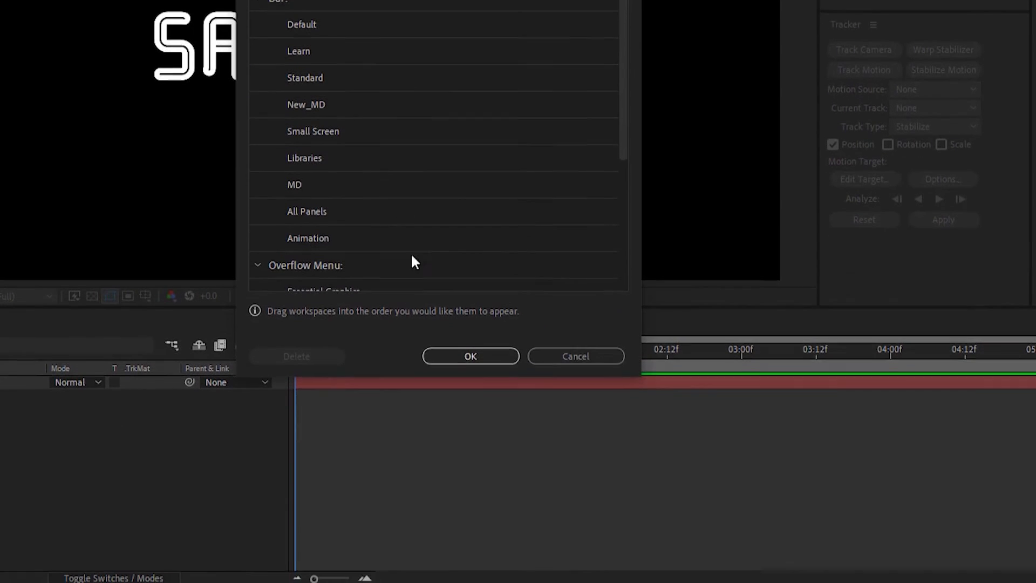
click(474, 414)
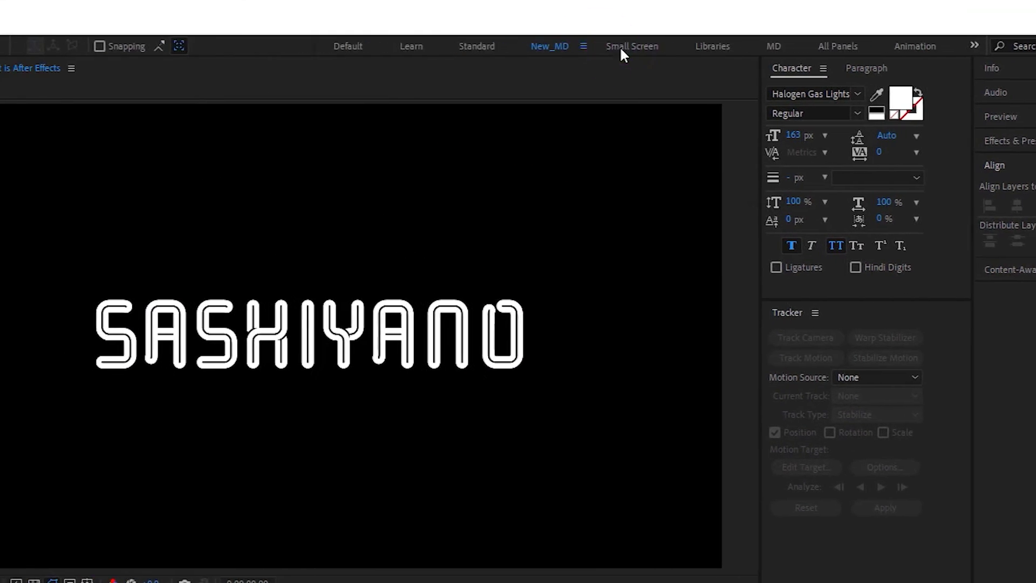
Switch to the Small Screen workspace and return to the New_MD workspace.
click(517, 47)
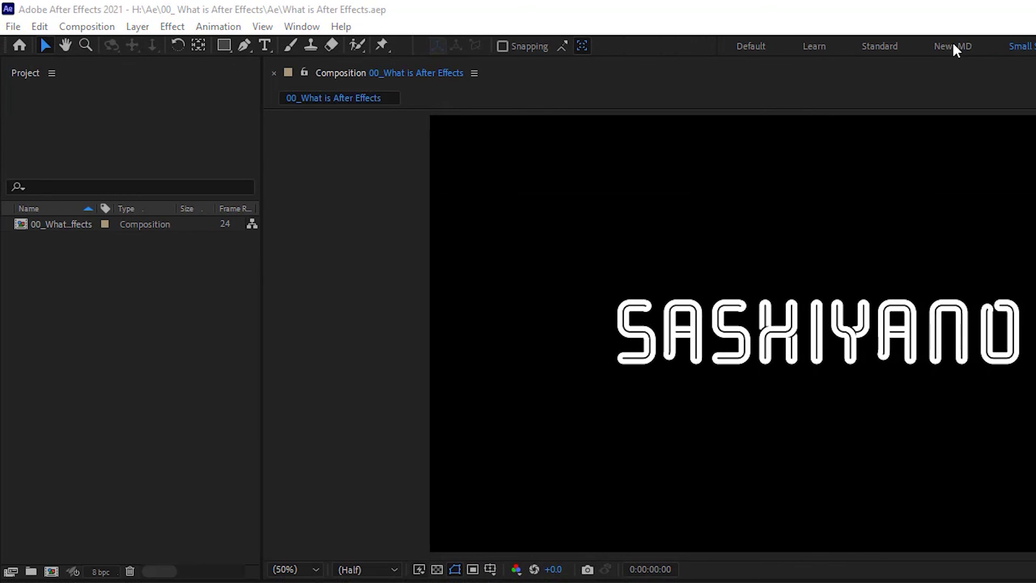
click(953, 46)
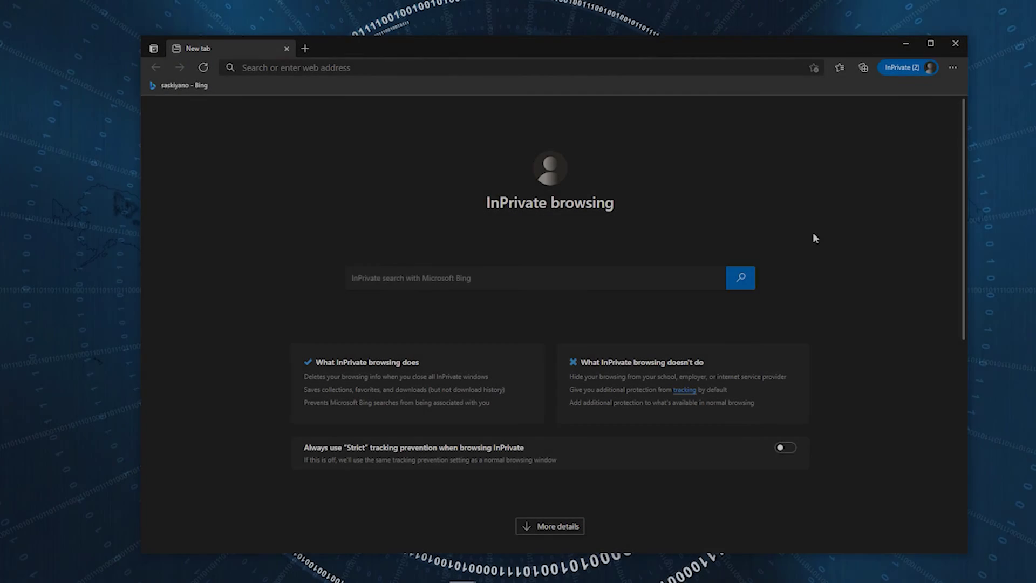
In the Edge browser, search Bing for saskiyano and open the SaskiYano YouTube channel from the results.
text(saskiyano)
key(Return)
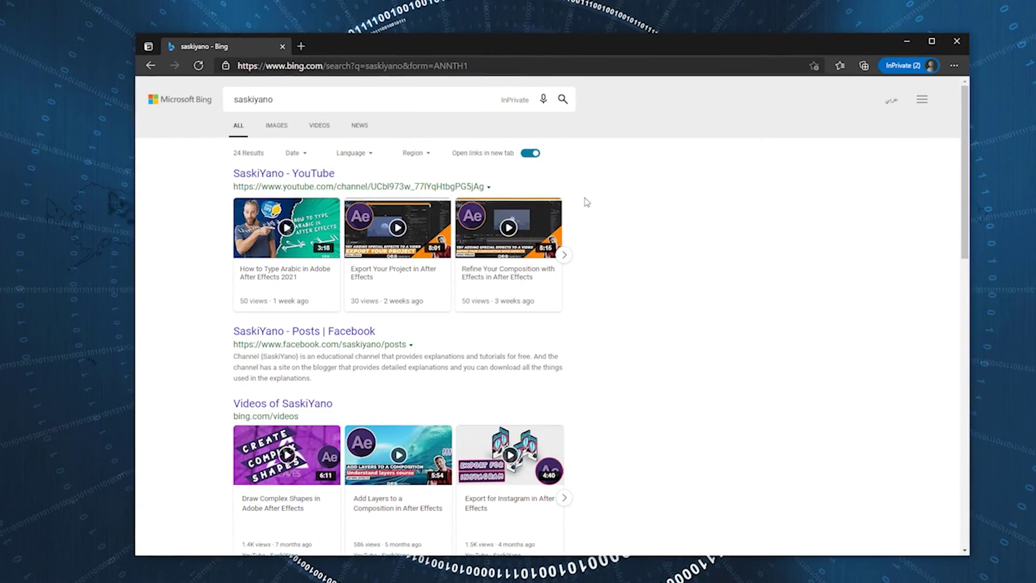
scroll(204, 416, down, 5)
scroll(204, 416, up, 5)
click(292, 173)
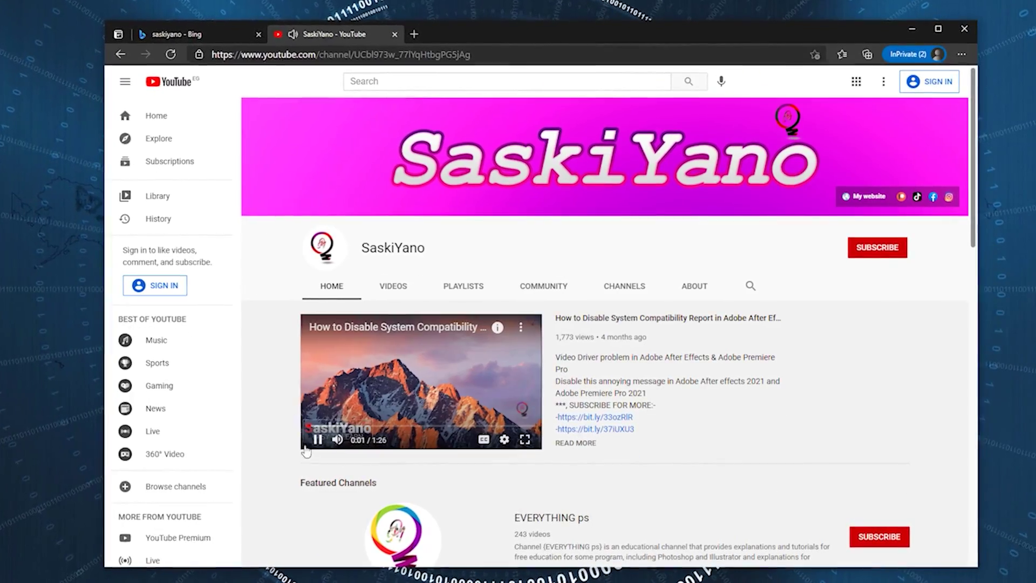
Browse the SaskiYano channel's home page, its videos and its playlists.
scroll(588, 384, down, 20)
scroll(587, 385, up, 20)
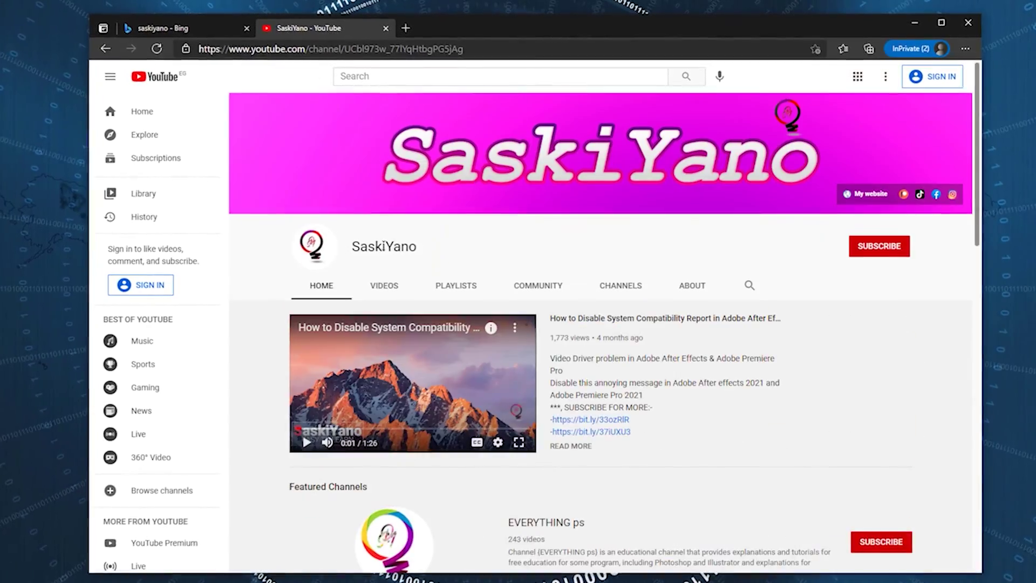
click(391, 286)
scroll(499, 351, down, 5)
scroll(485, 324, up, 5)
click(452, 285)
scroll(491, 485, down, 4)
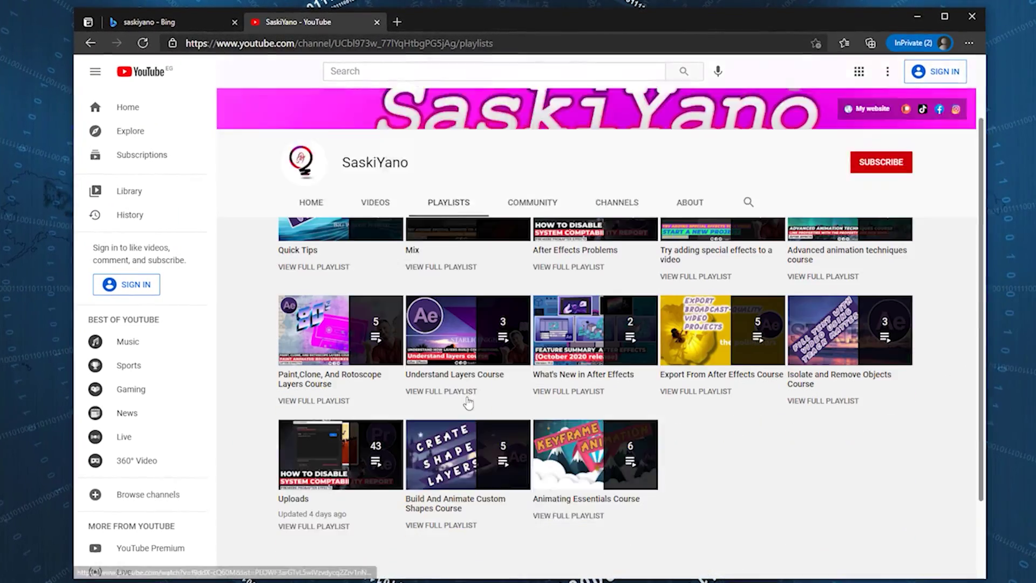
scroll(498, 474, up, 3)
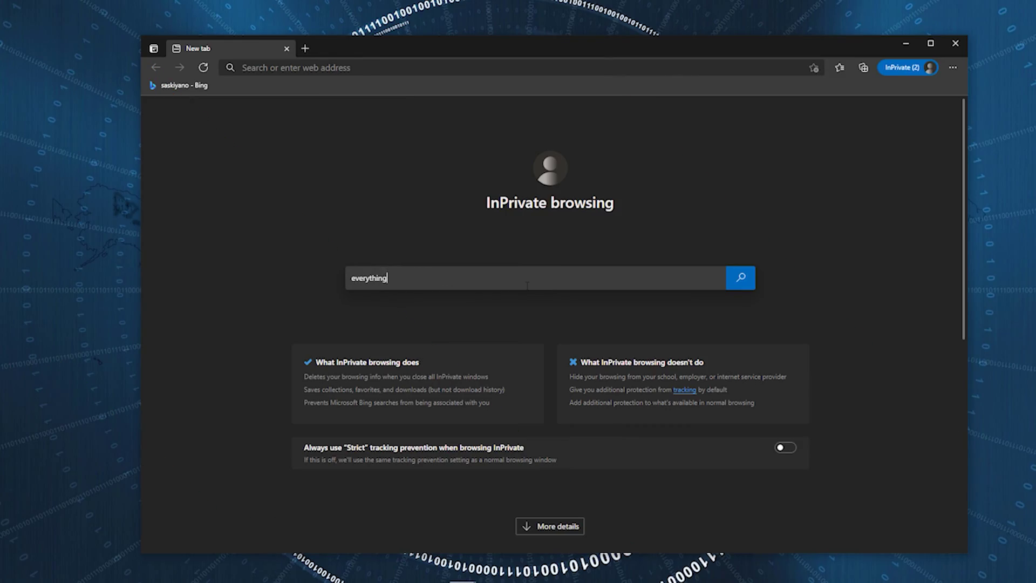
Search Bing for everything ps and open the EVERYTHING ps YouTube channel from the results.
text(ps)
key(Return)
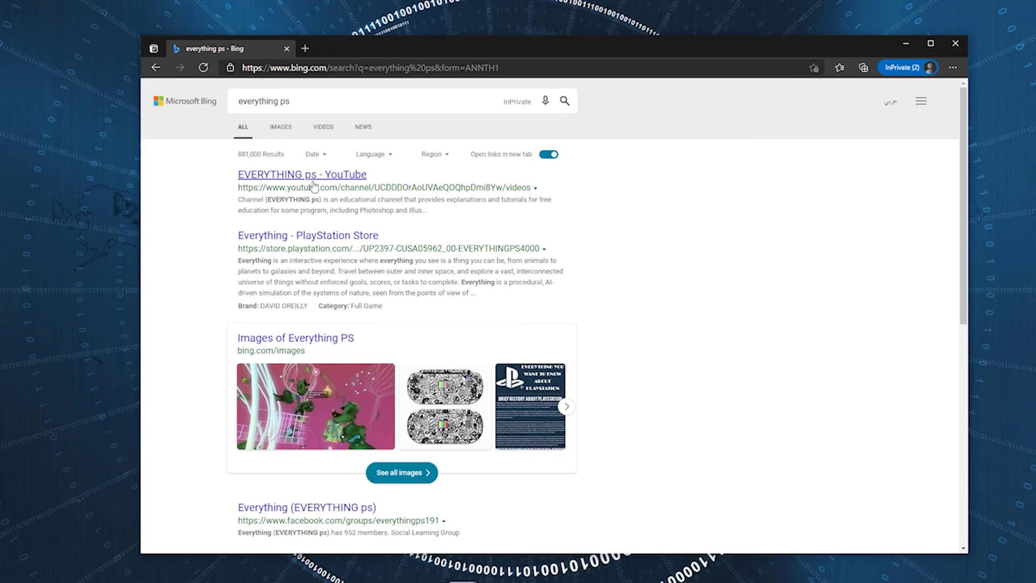
click(313, 182)
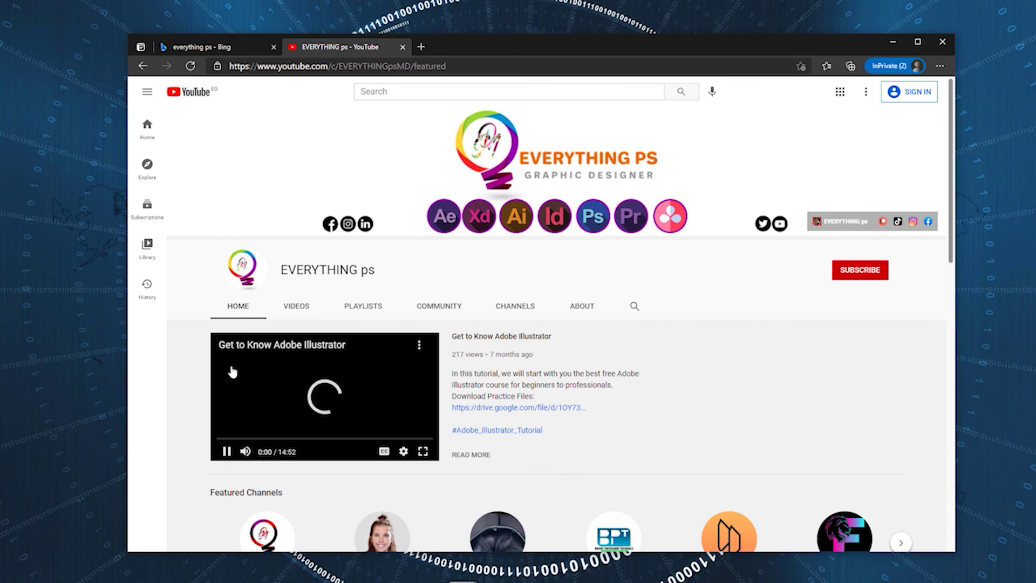
Browse the course sections on the EVERYTHING ps home page, look at its playlists and open its community posts.
scroll(818, 270, down, 20)
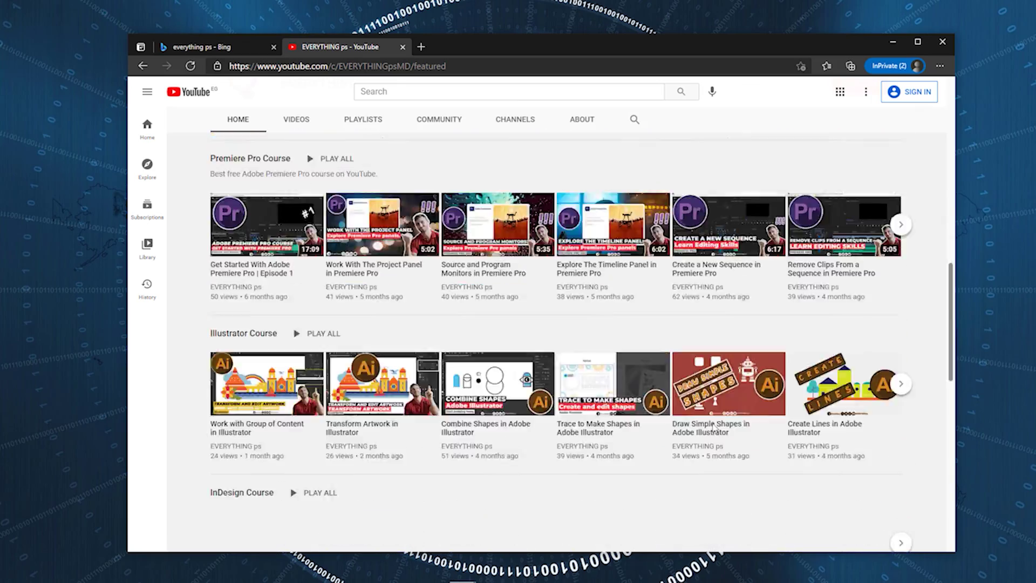
scroll(716, 427, up, 15)
scroll(716, 426, up, 10)
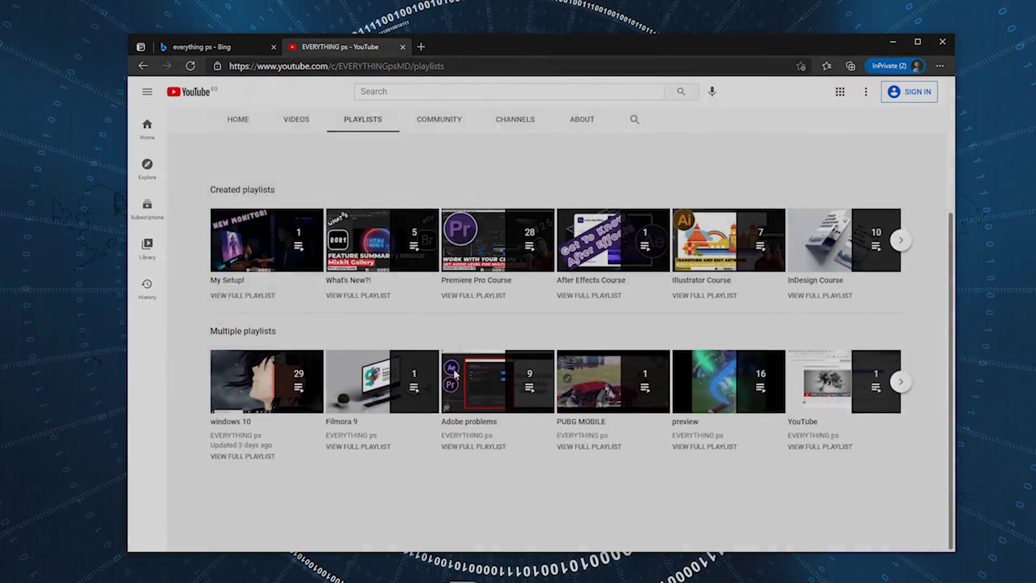
click(439, 306)
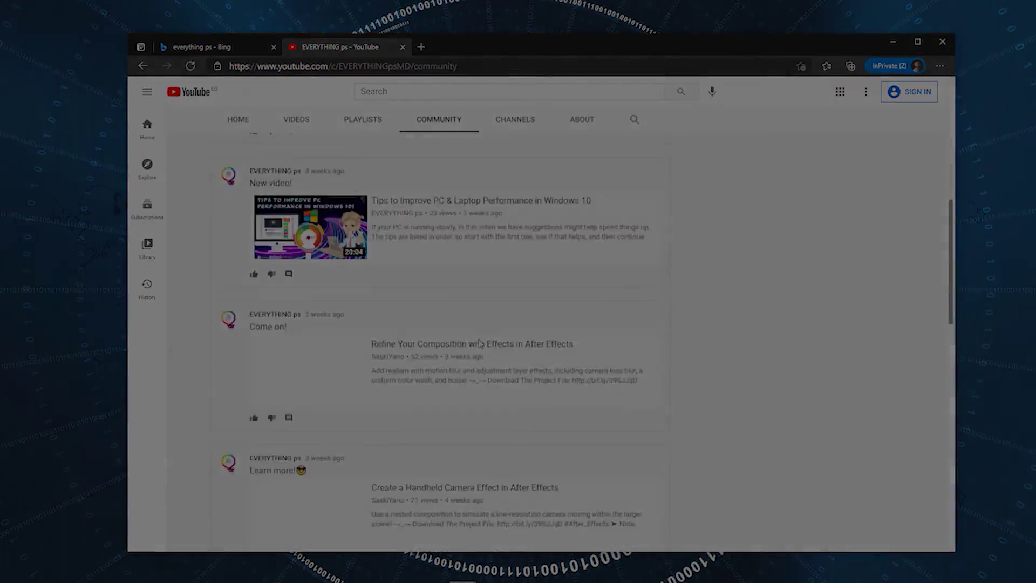